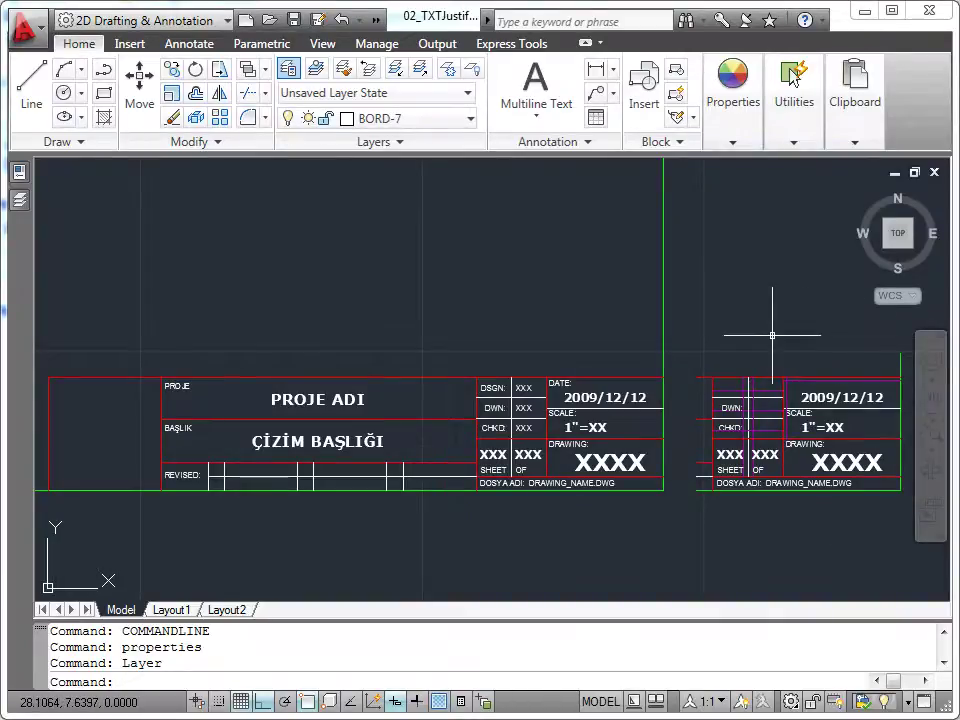
- Zoom and pan the view onto the right title block's cells
{"action": "scroll", "coordinate": [754, 347], "scroll_direction": "up", "scroll_amount": 3}
{"action": "mouse_move", "coordinate": [756, 349]}
{"action": "middle_mouse_down"}
{"action": "mouse_move", "coordinate": [665, 252]}
{"action": "mouse_move", "coordinate": [628, 236]}
{"action": "mouse_move", "coordinate": [640, 279]}
{"action": "middle_mouse_up"}
{"action": "scroll", "coordinate": [621, 214], "scroll_direction": "down", "scroll_amount": 3}
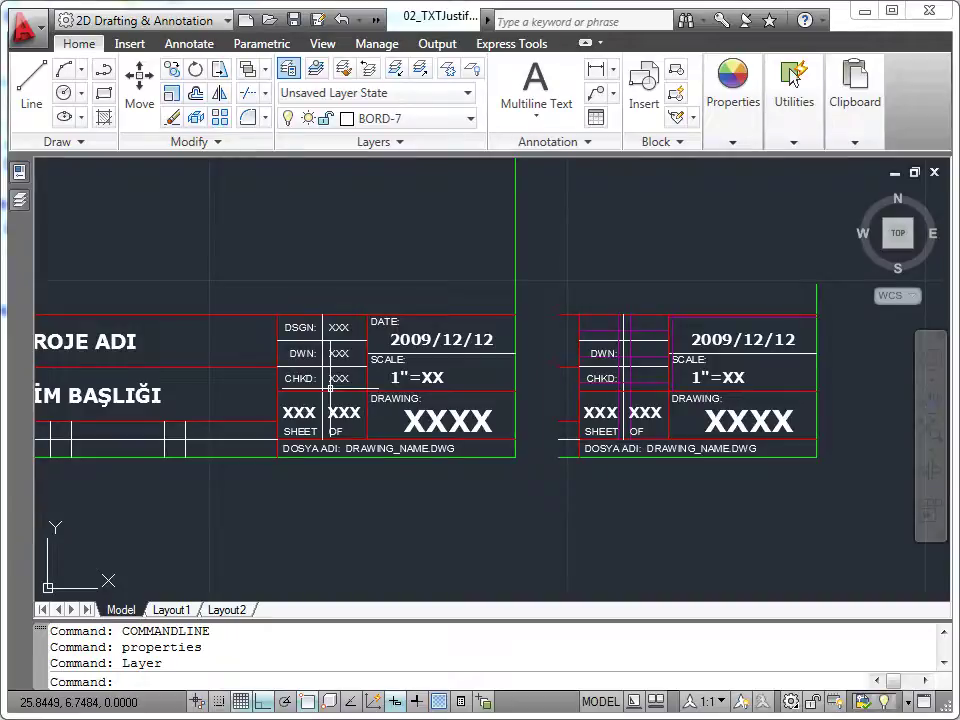
- Start single-line text at the top empty value cell's corner, snapped with Intersection
{"action": "left_click", "coordinate": [539, 120]}
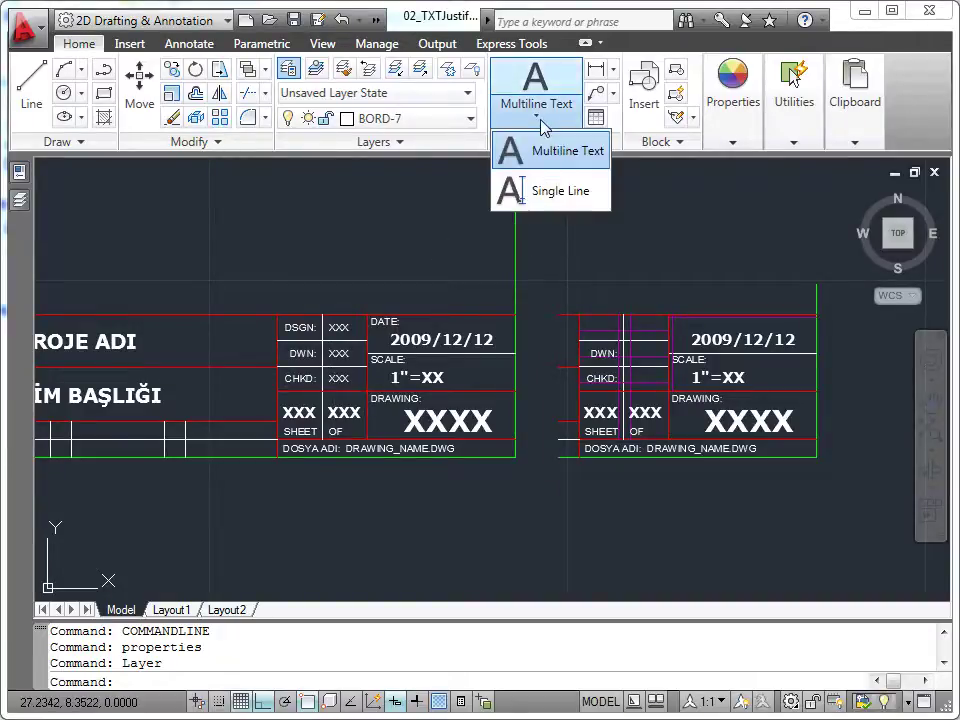
{"action": "left_click", "coordinate": [545, 192]}
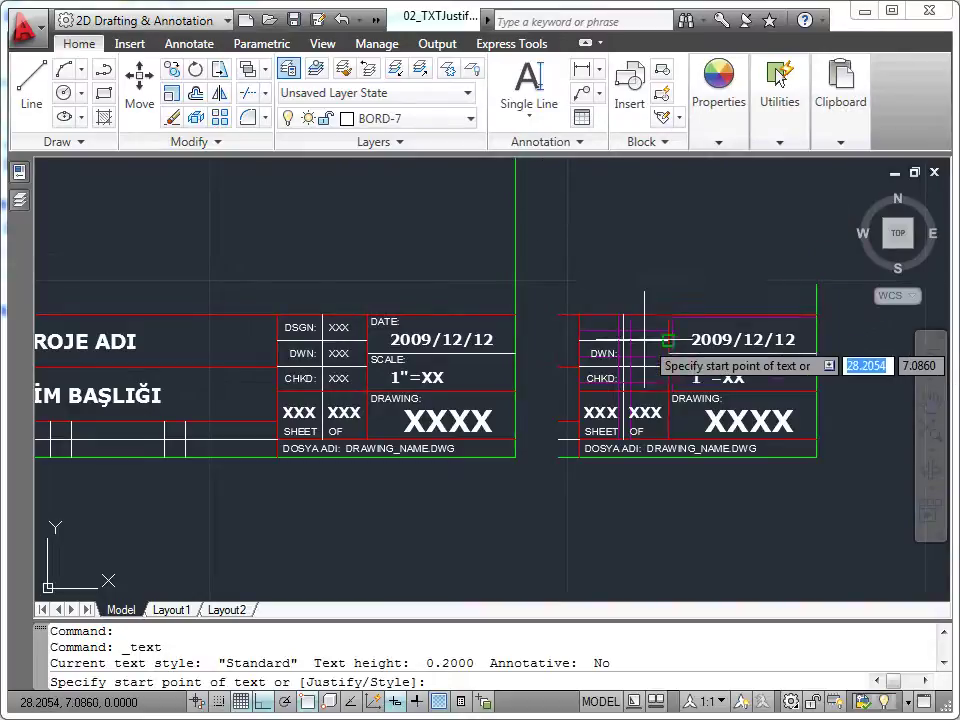
{"action": "scroll", "coordinate": [668, 341], "scroll_direction": "up", "scroll_amount": 3}
{"action": "scroll", "coordinate": [617, 326], "scroll_direction": "up", "scroll_amount": 3}
{"action": "middle_click_drag", "start_coordinate": [631, 327], "coordinate": [575, 324]}
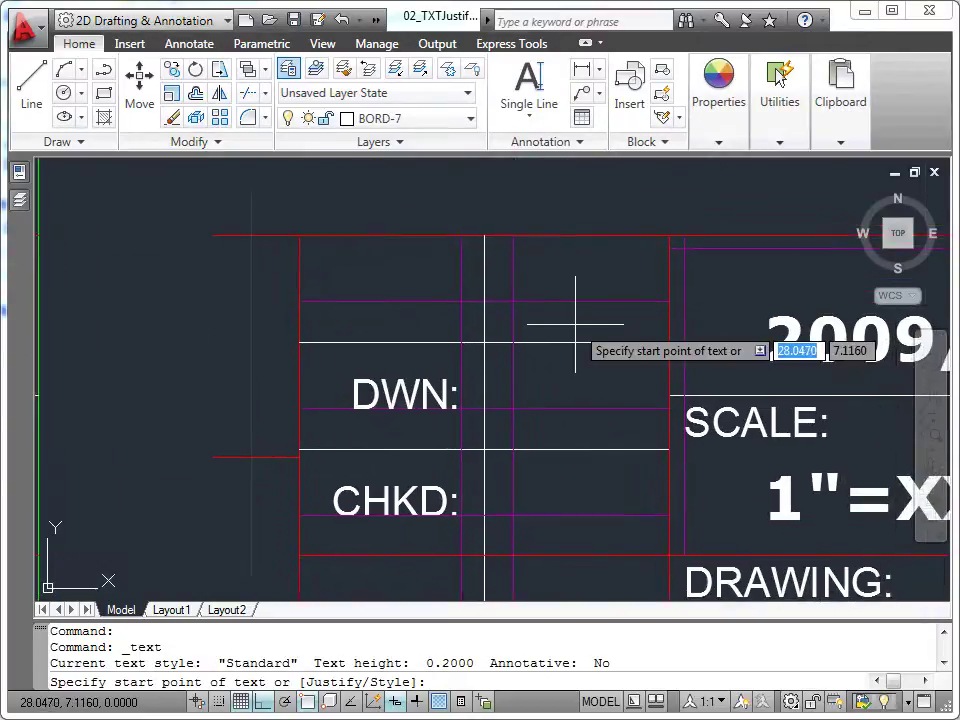
{"action": "right_click", "coordinate": [528, 202], "text": "shift"}
{"action": "left_click", "coordinate": [597, 385]}
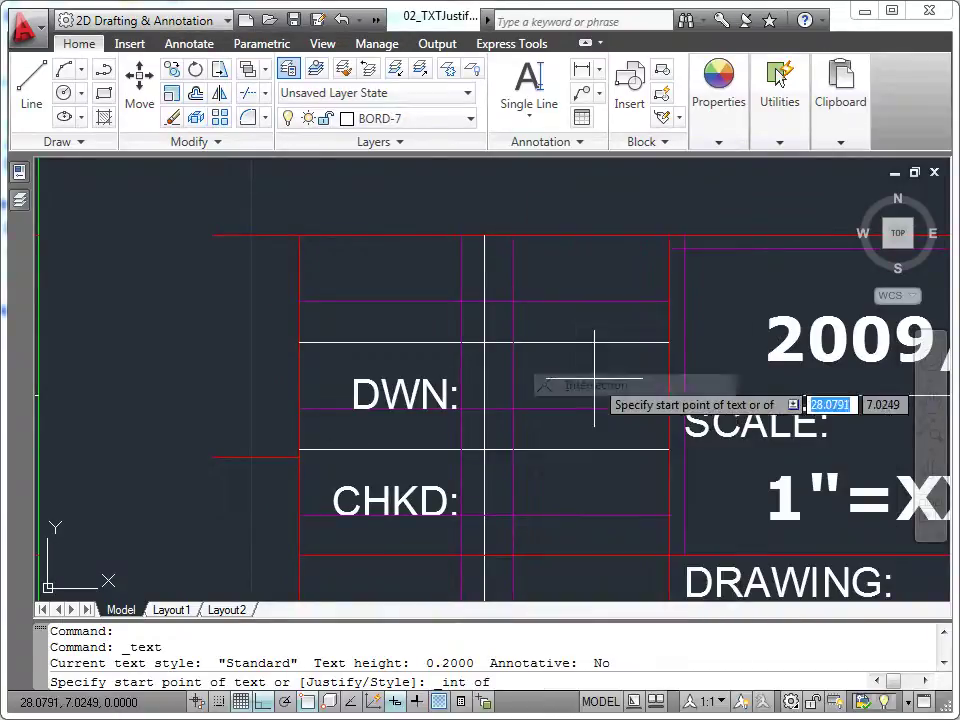
{"action": "left_click", "coordinate": [514, 302]}
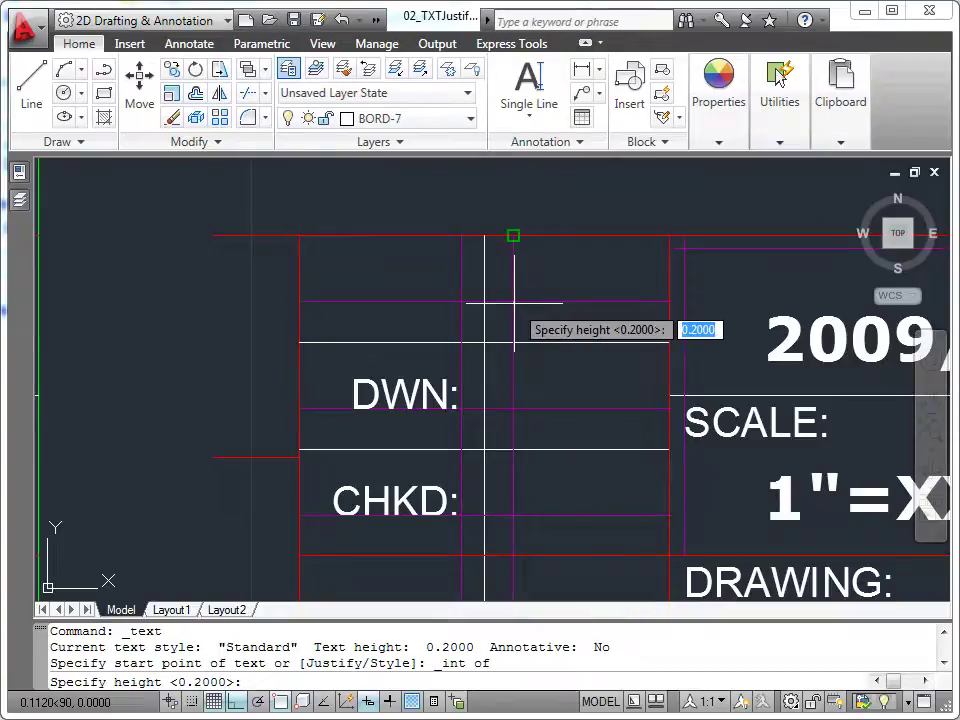
- Enter XXX as the text at height 0.05 and rotation 0
{"action": "type", "text": "0.05"}
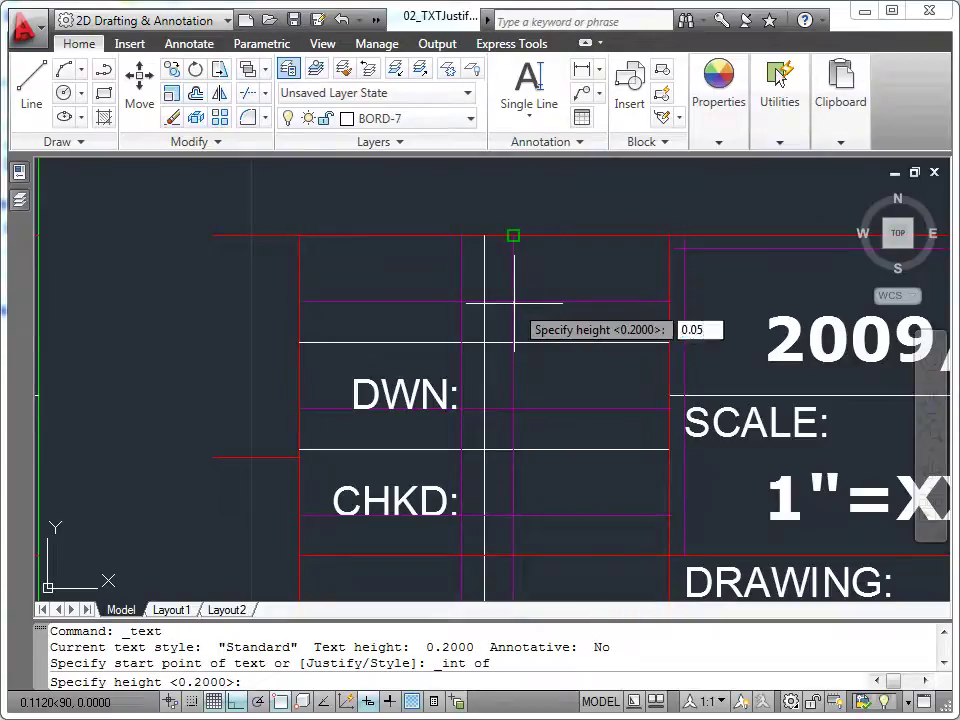
{"action": "key", "text": "Return"}
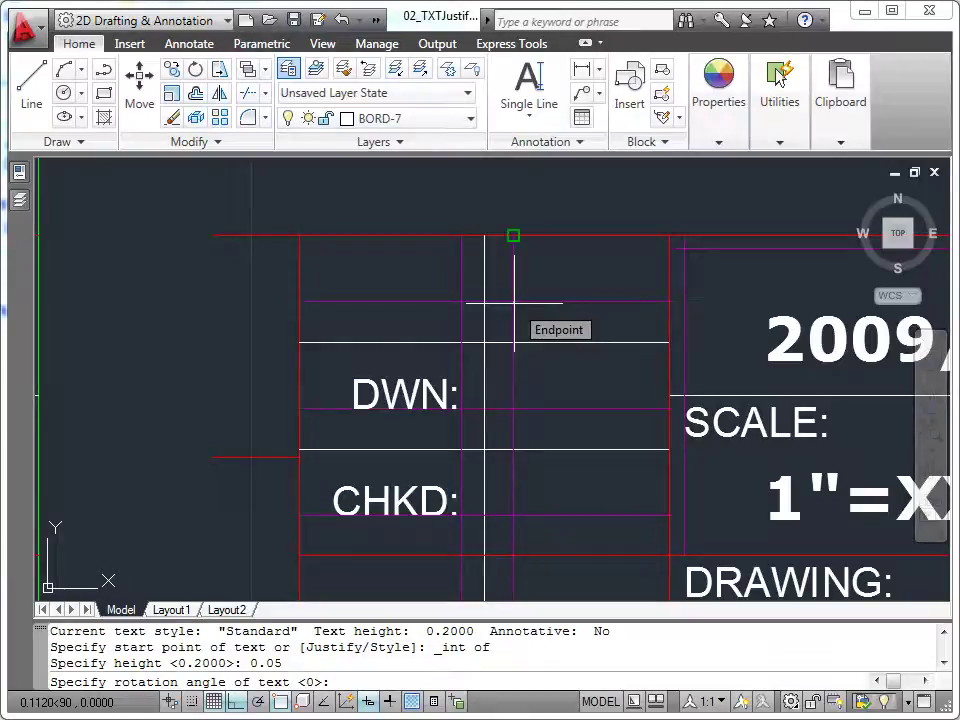
{"action": "key", "text": "Return"}
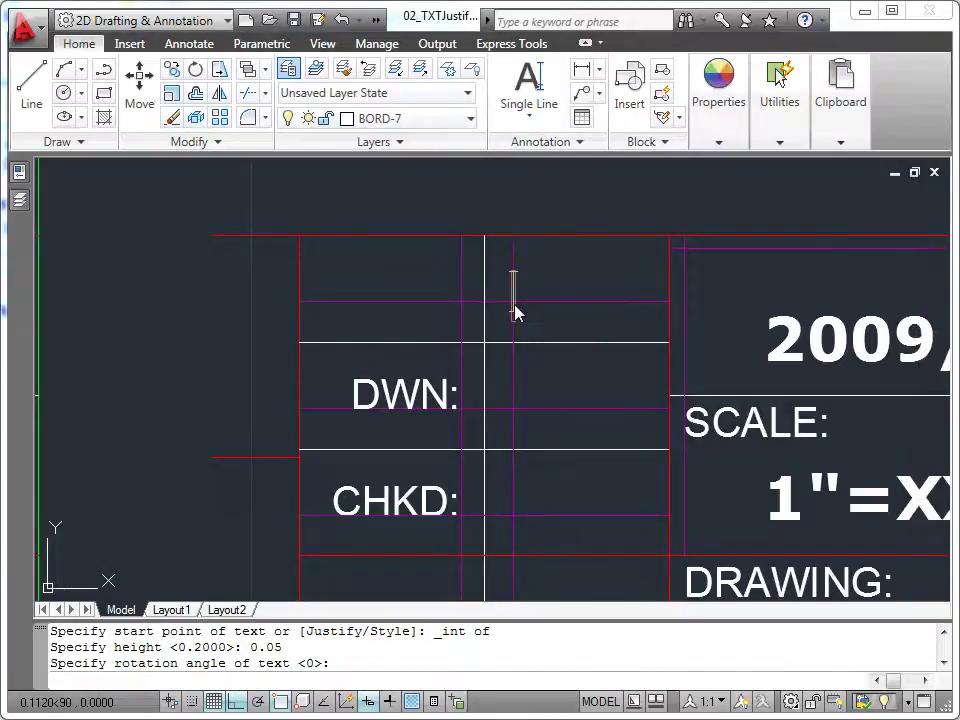
{"action": "type", "text": "XXX"}
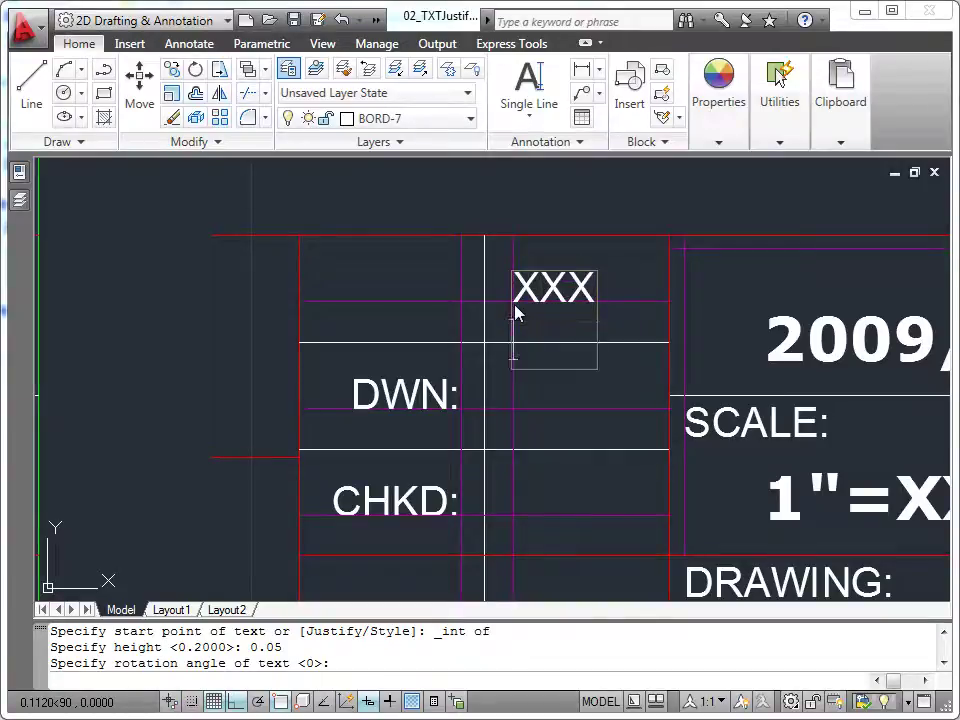
{"action": "key", "text": "Return"}
{"action": "key", "text": "Return"}
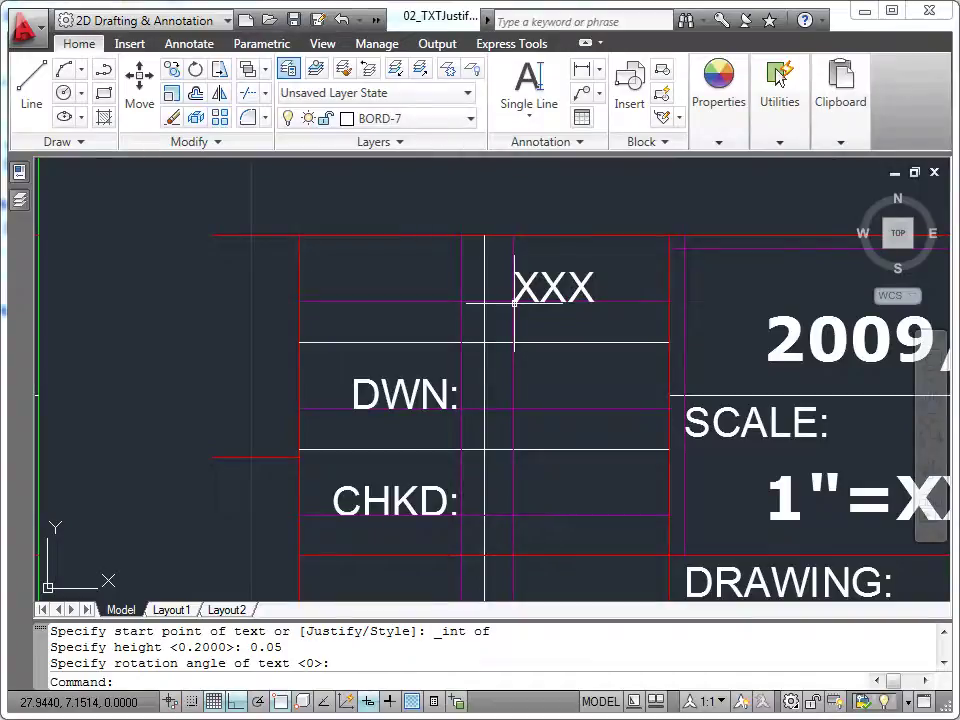
{"action": "scroll", "coordinate": [539, 310], "scroll_direction": "up", "scroll_amount": 4}
- Copy the XXX text, using its insertion point as the base point
{"action": "middle_click_drag", "start_coordinate": [539, 349], "coordinate": [529, 368]}
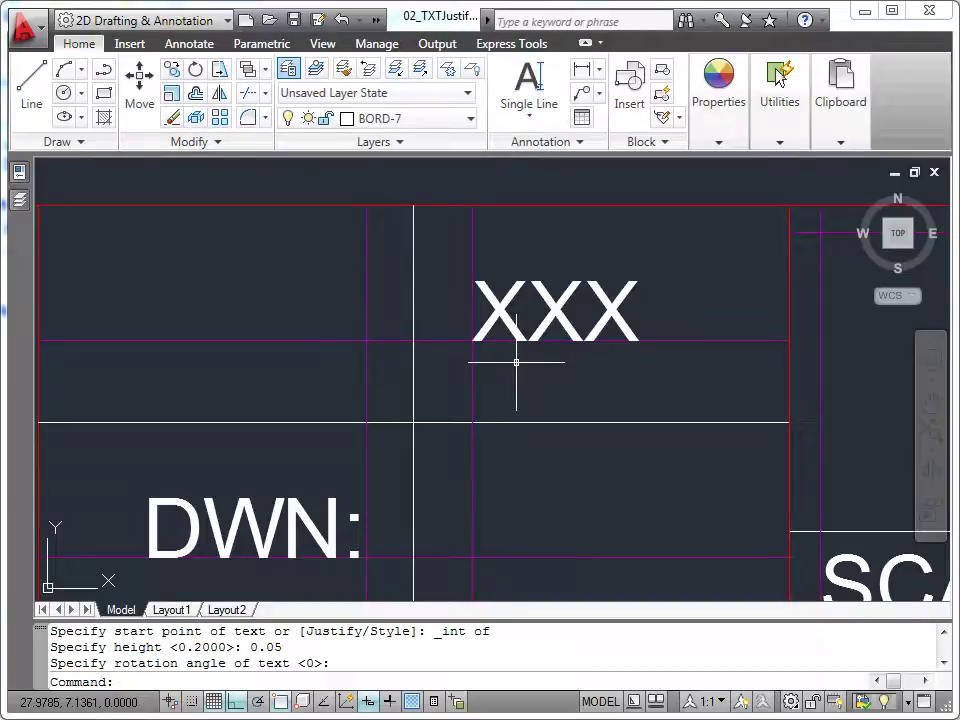
{"action": "left_click", "coordinate": [172, 70]}
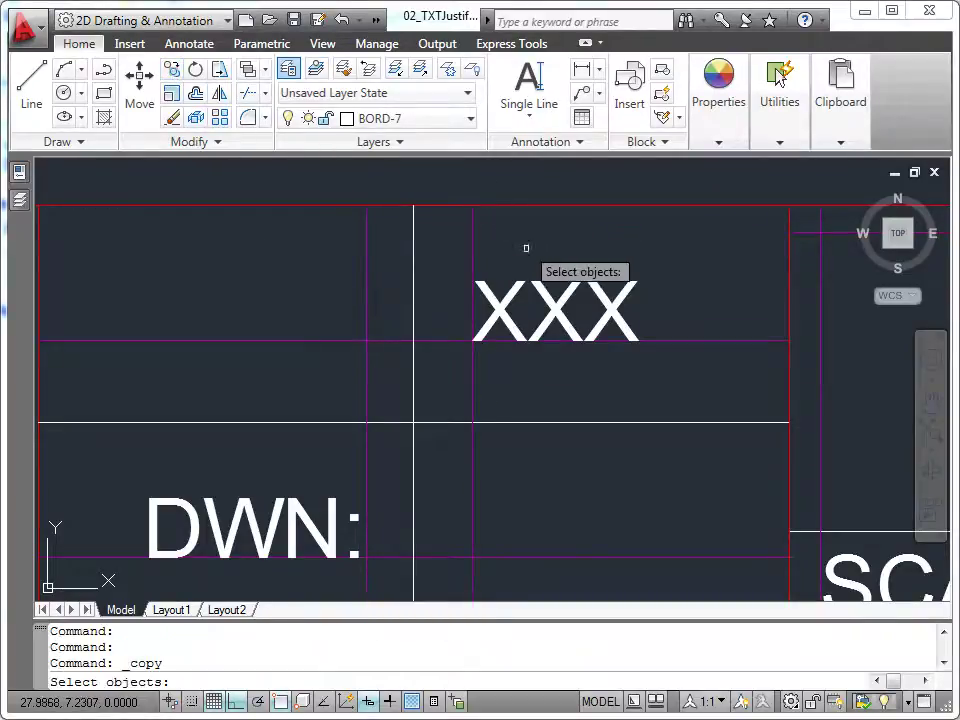
{"action": "left_click", "coordinate": [555, 298]}
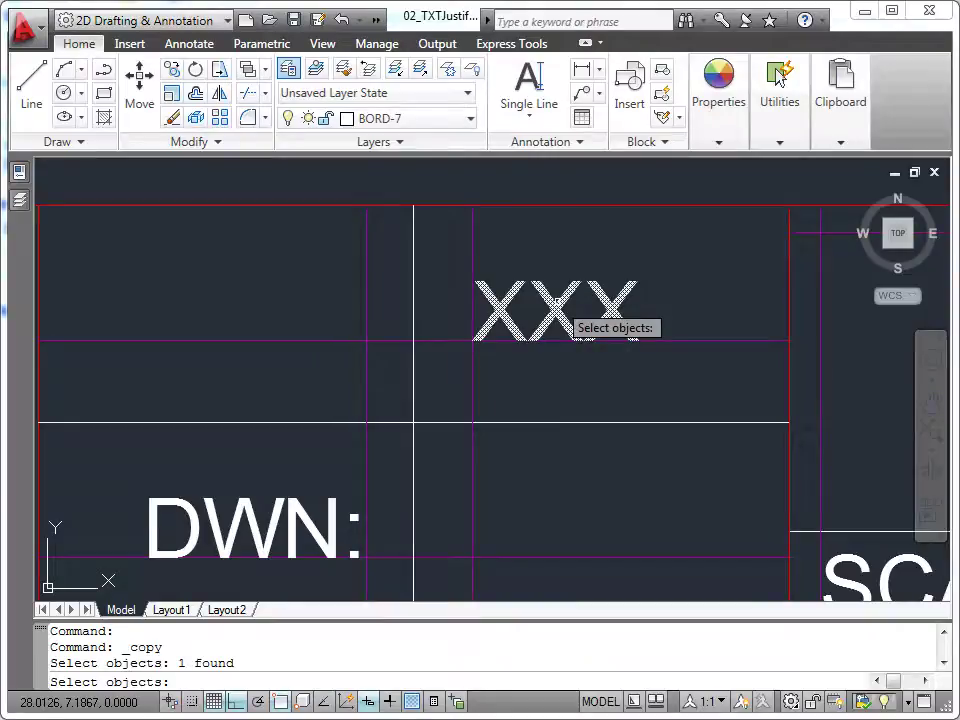
{"action": "key", "text": "Return"}
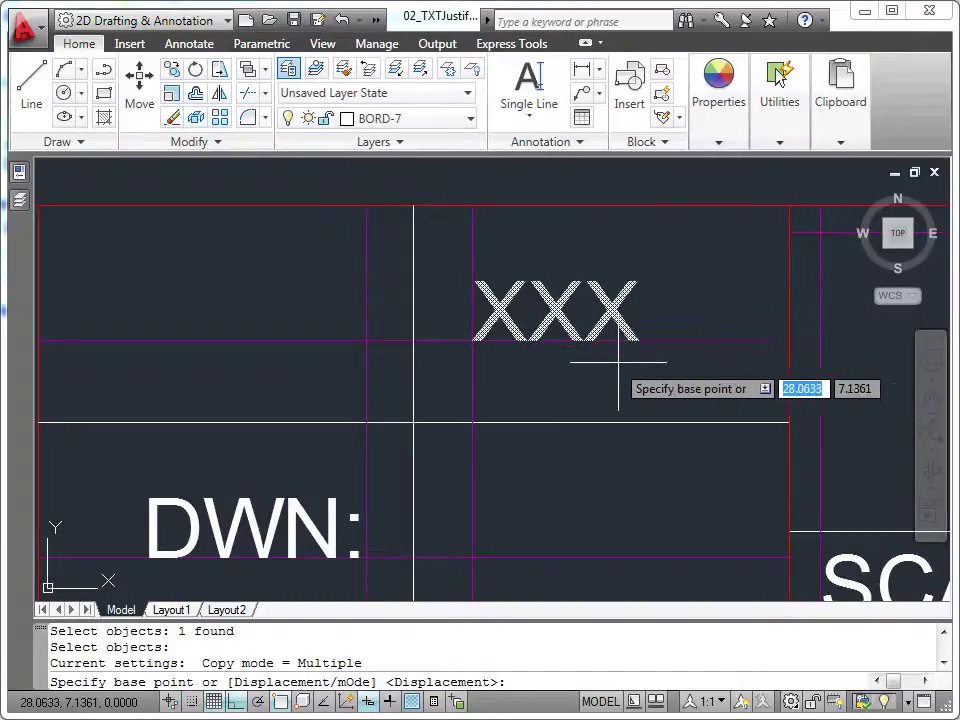
{"action": "right_click", "coordinate": [642, 310], "text": "shift"}
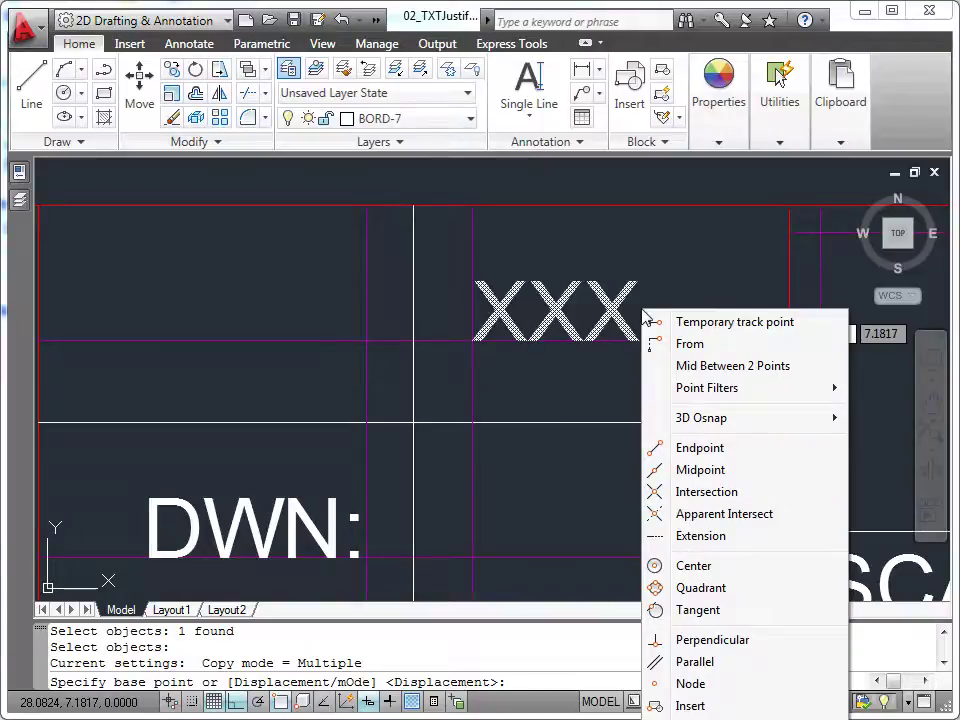
{"action": "left_click", "coordinate": [688, 706]}
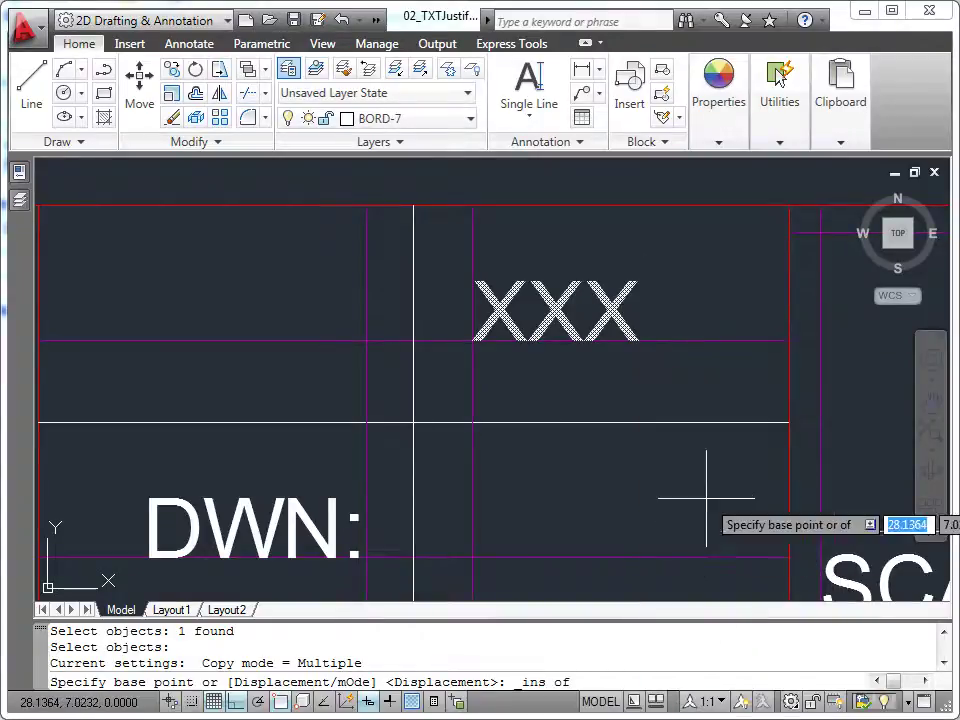
{"action": "left_click", "coordinate": [647, 285]}
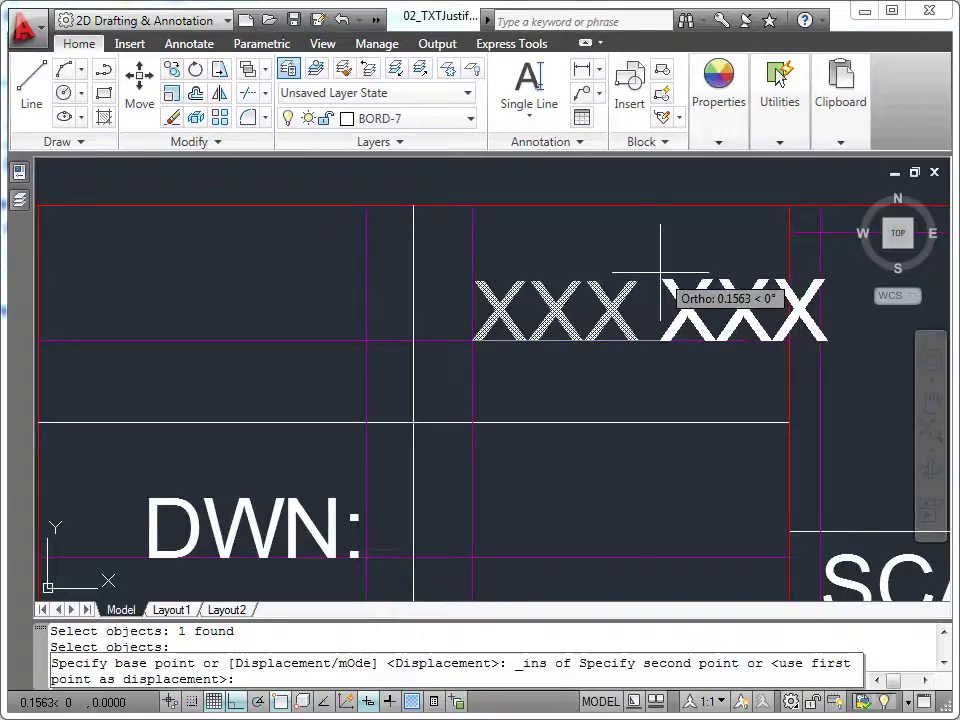
- With Ortho off, place a copy of XXX at the DWN cell's intersection
{"action": "key", "text": "F8"}
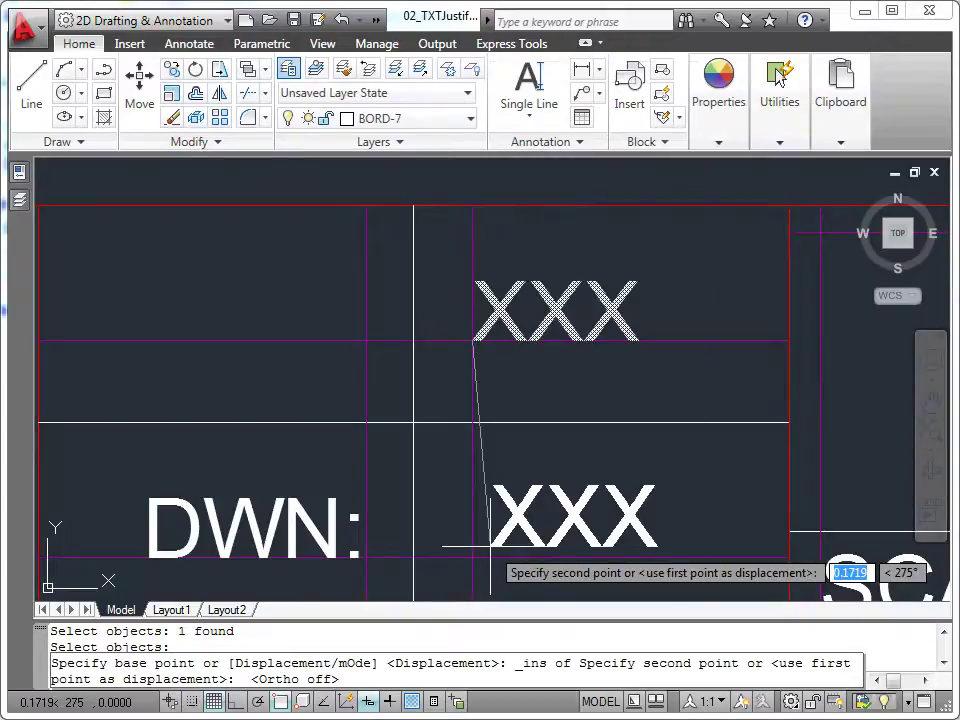
{"action": "right_click", "coordinate": [490, 548], "text": "shift"}
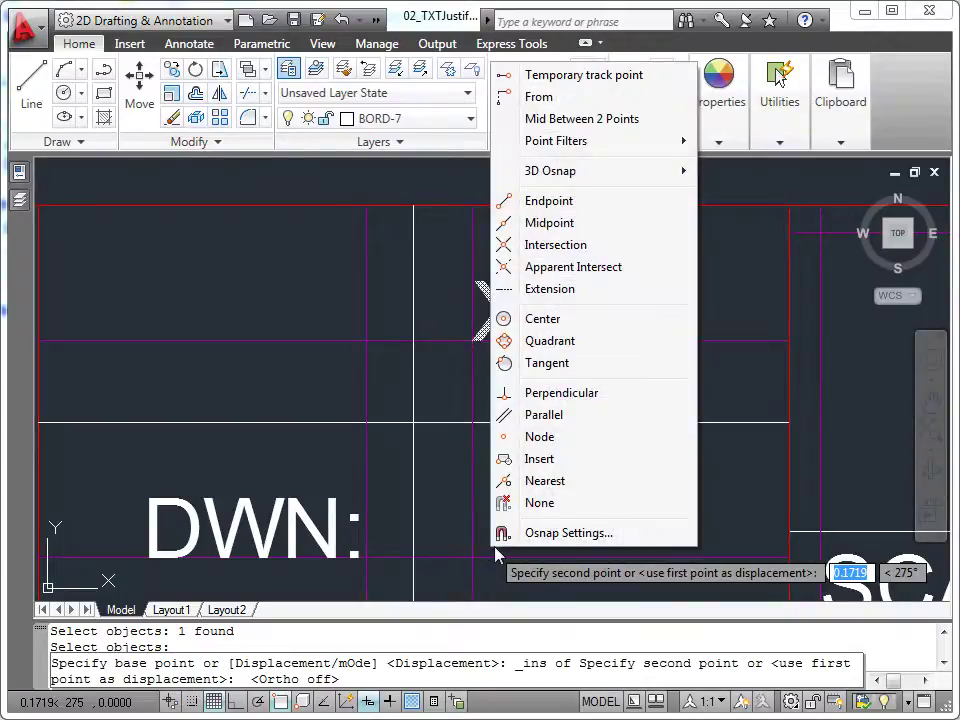
{"action": "left_click", "coordinate": [556, 246]}
{"action": "left_click", "coordinate": [474, 557]}
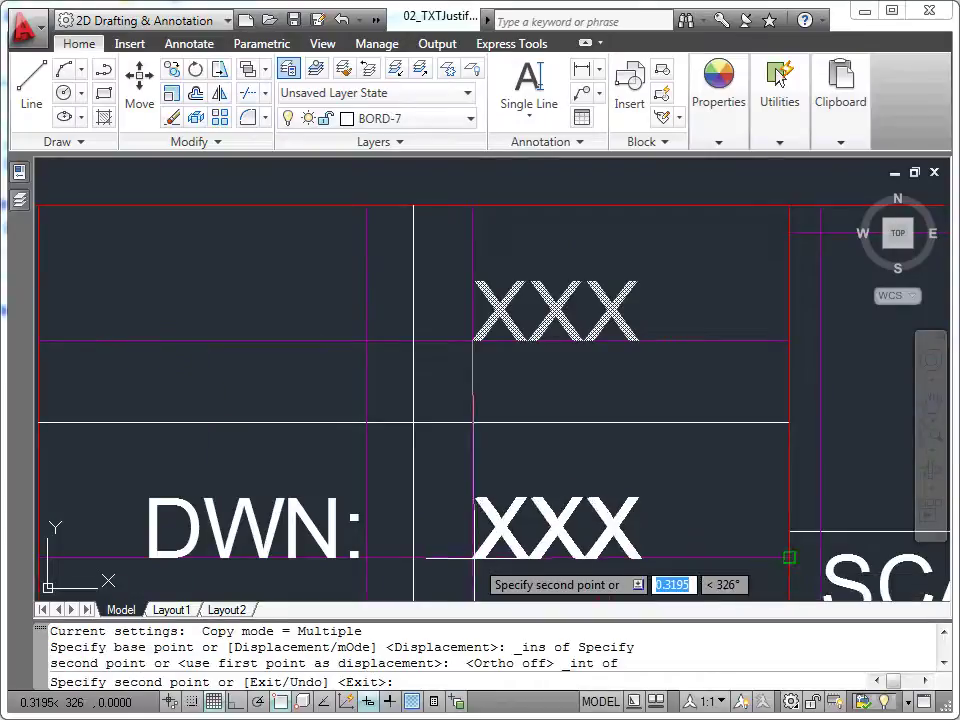
{"action": "scroll", "coordinate": [474, 557], "scroll_direction": "down", "scroll_amount": 3}
{"action": "mouse_move", "coordinate": [474, 557]}
{"action": "middle_mouse_down"}
{"action": "mouse_move", "coordinate": [499, 379]}
{"action": "mouse_move", "coordinate": [514, 360]}
{"action": "middle_mouse_up"}
- Place another XXX copy at the CHKD cell's intersection, then end Copy
{"action": "right_click", "coordinate": [515, 420], "text": "shift"}
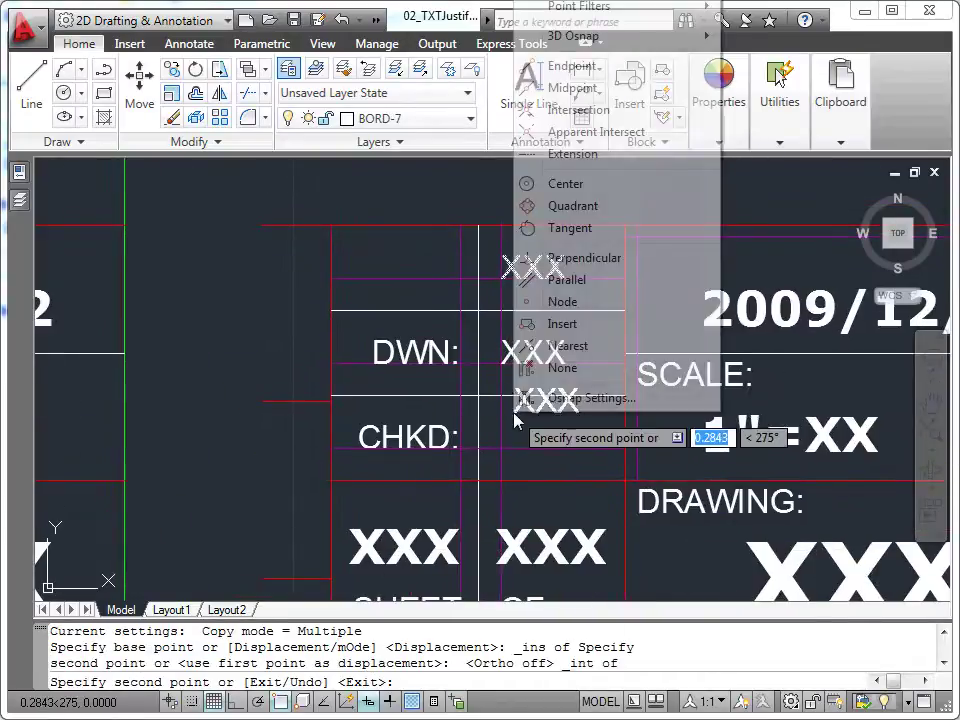
{"action": "left_click", "coordinate": [565, 110]}
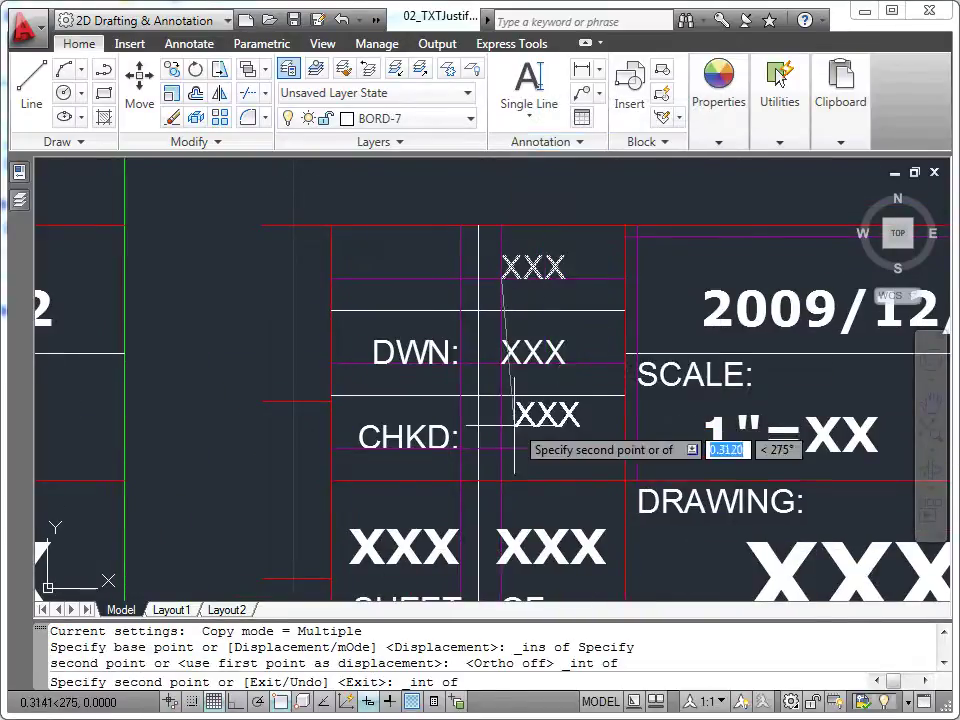
{"action": "left_click", "coordinate": [514, 426]}
{"action": "scroll", "coordinate": [420, 415], "scroll_direction": "down", "scroll_amount": 5}
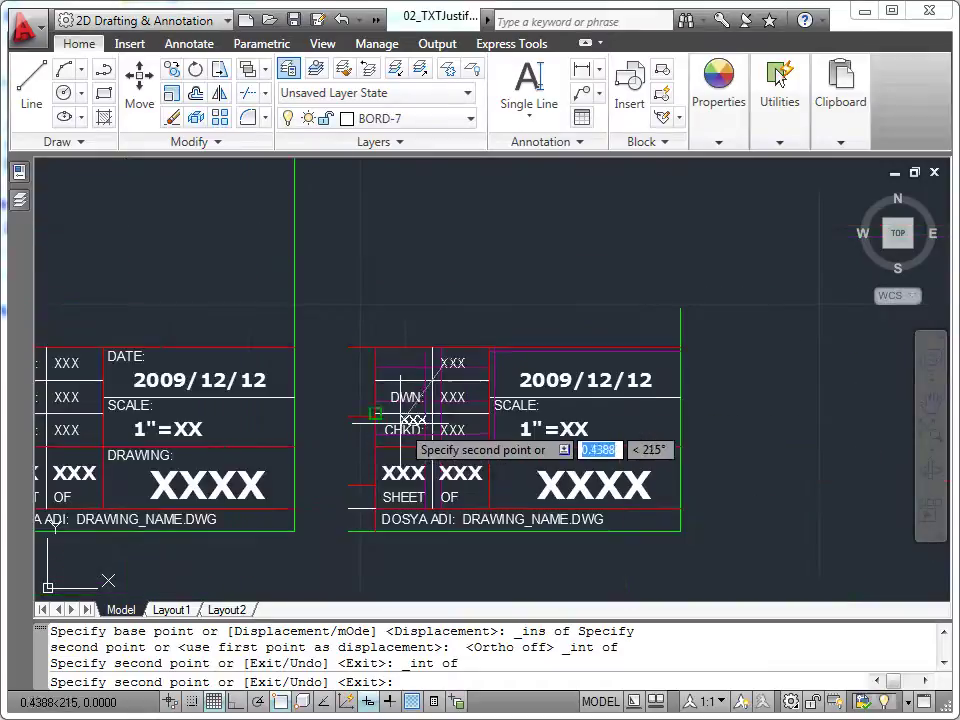
{"action": "key", "text": "Escape"}
{"action": "middle_click_drag", "start_coordinate": [316, 424], "coordinate": [411, 430]}
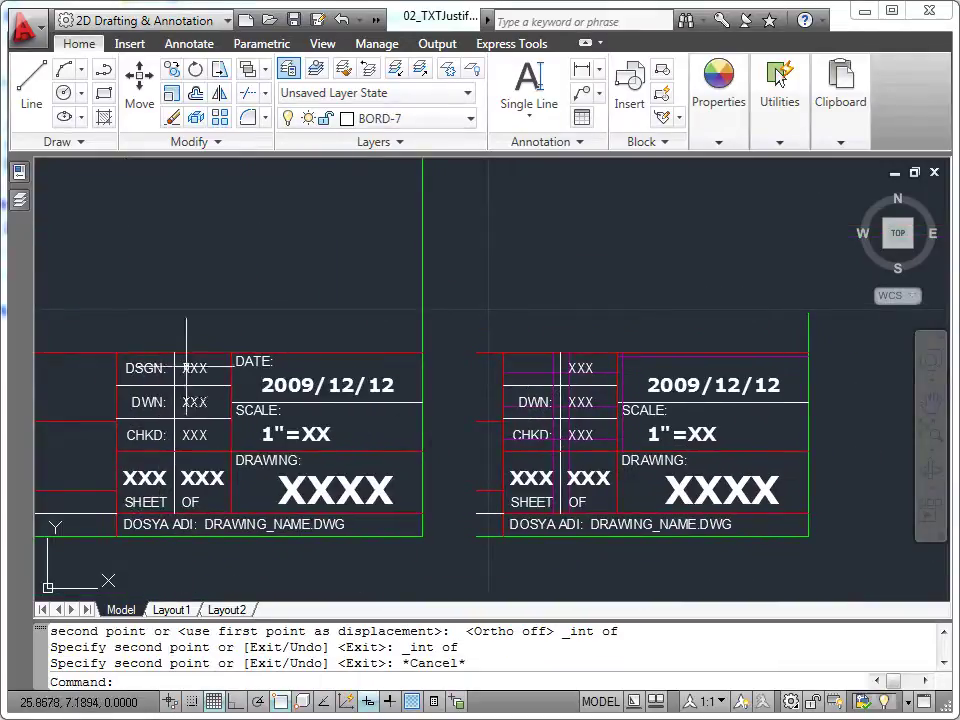
- Start a right-justified single-line text
{"action": "left_click", "coordinate": [553, 120]}
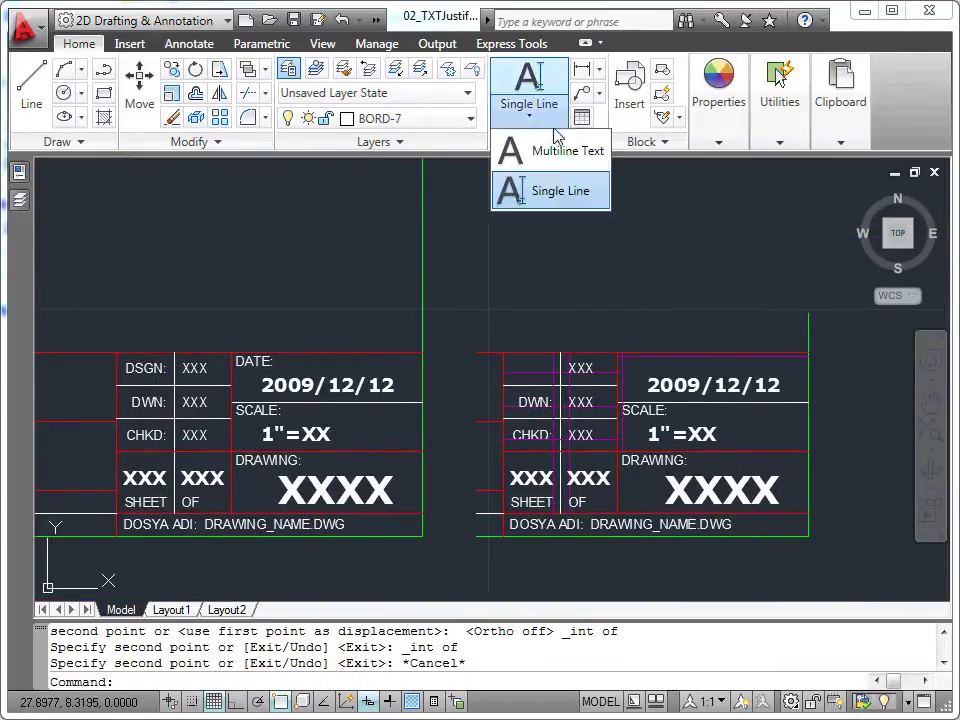
{"action": "left_click", "coordinate": [555, 191]}
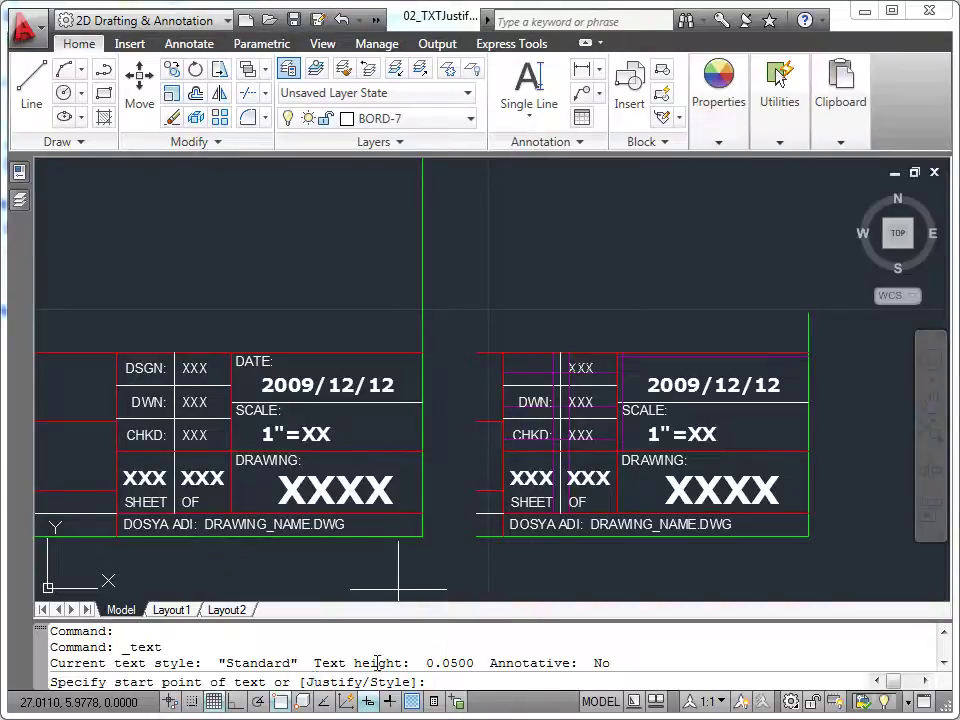
{"action": "right_click", "coordinate": [499, 266]}
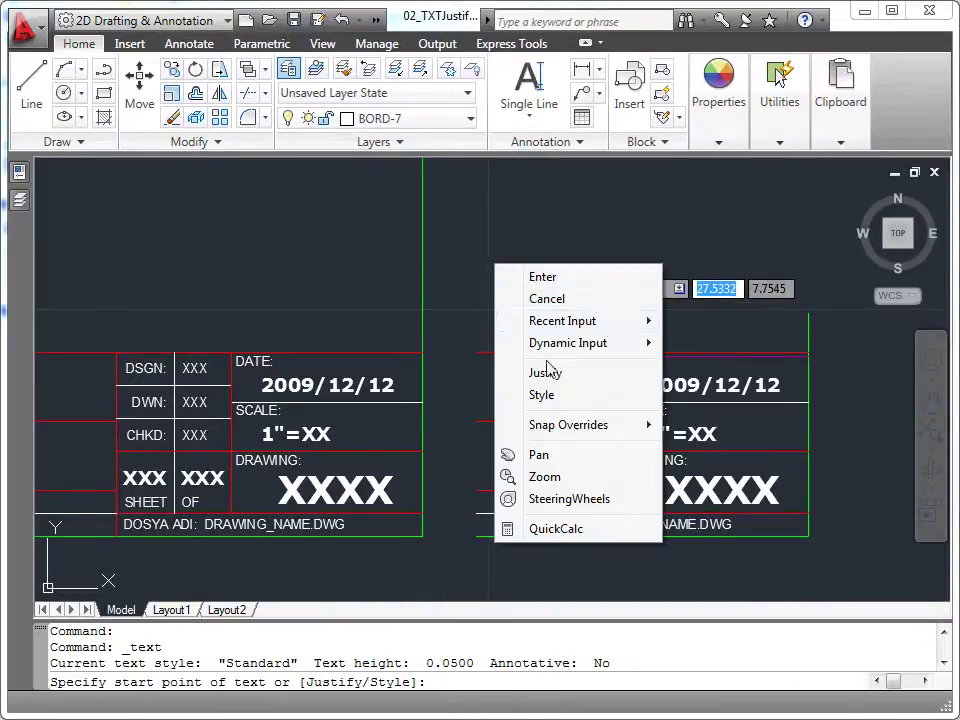
{"action": "left_click", "coordinate": [545, 372]}
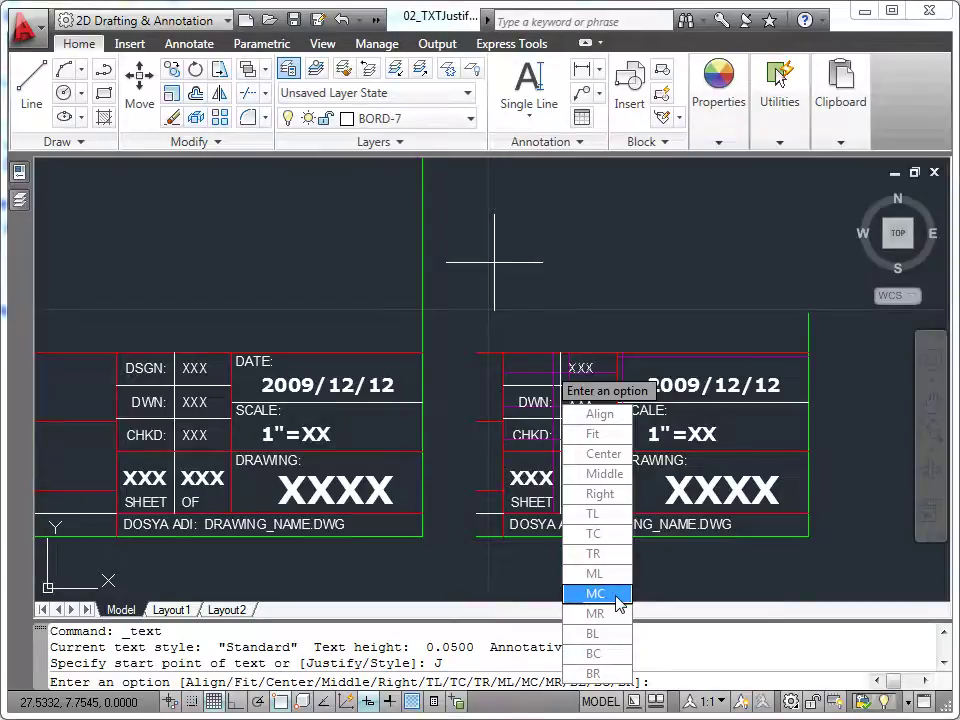
{"action": "left_click", "coordinate": [603, 493]}
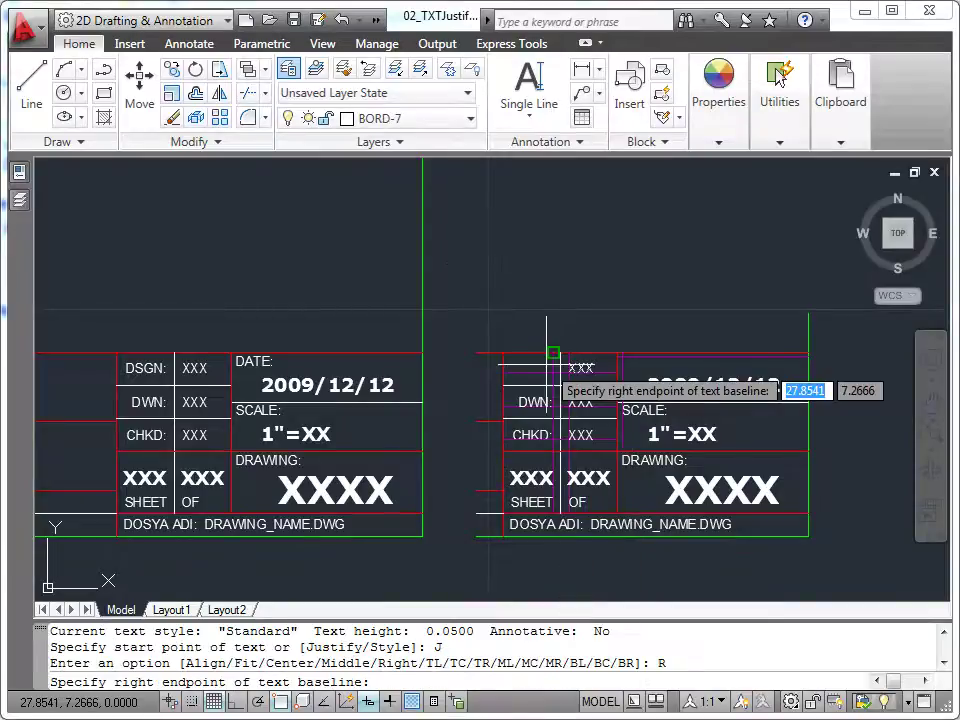
- Place DSGN: at the top cell's corner via Intersection snap, default height
{"action": "right_click", "coordinate": [533, 219], "text": "shift"}
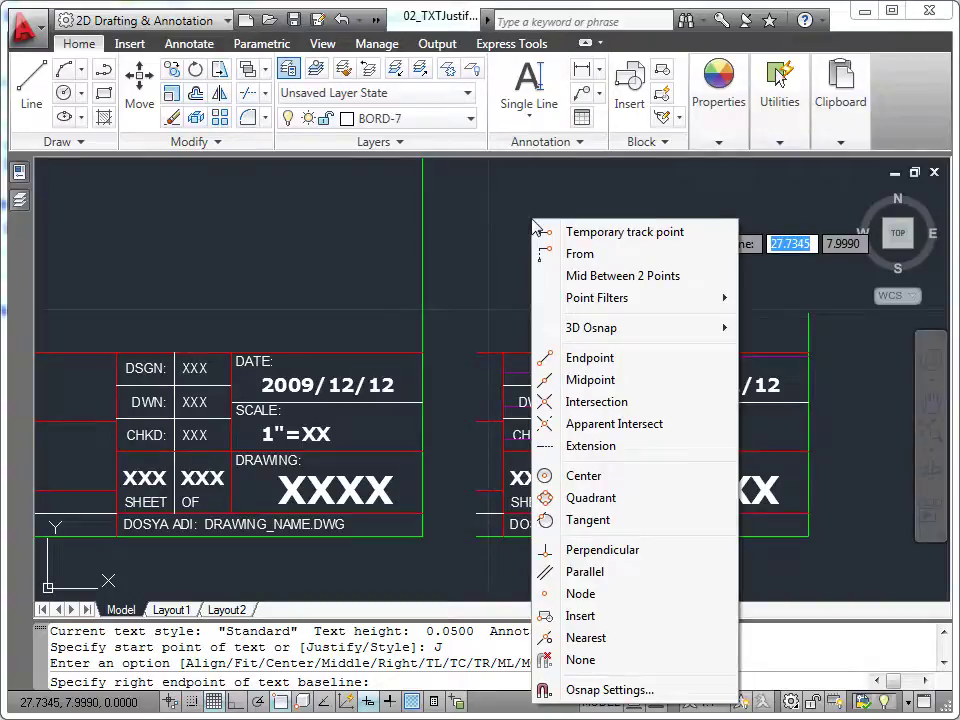
{"action": "left_click", "coordinate": [561, 401]}
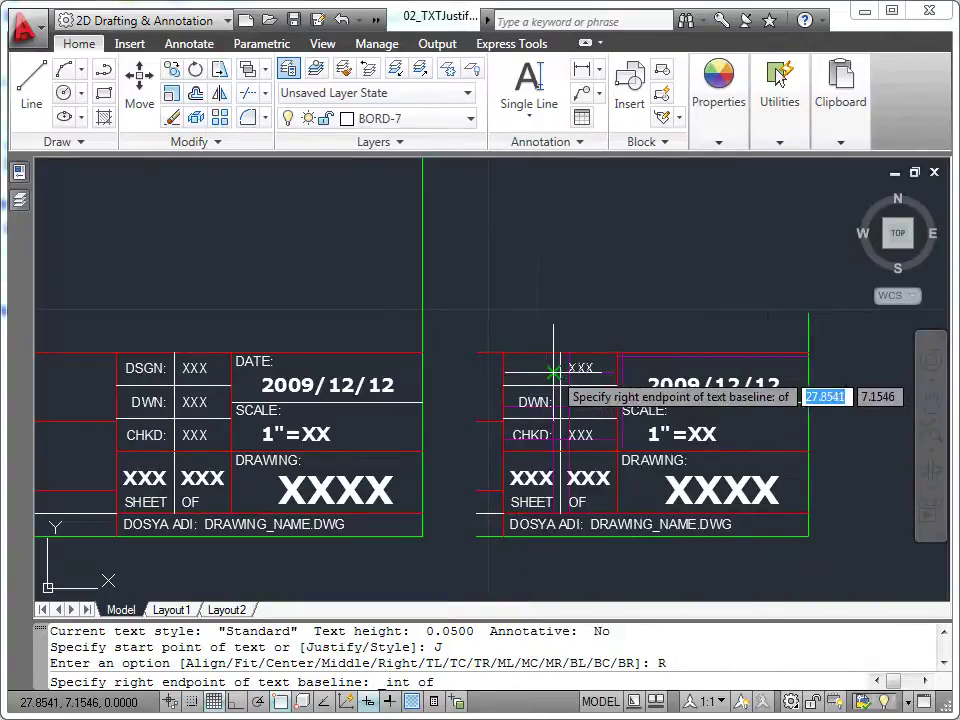
{"action": "left_click", "coordinate": [553, 353]}
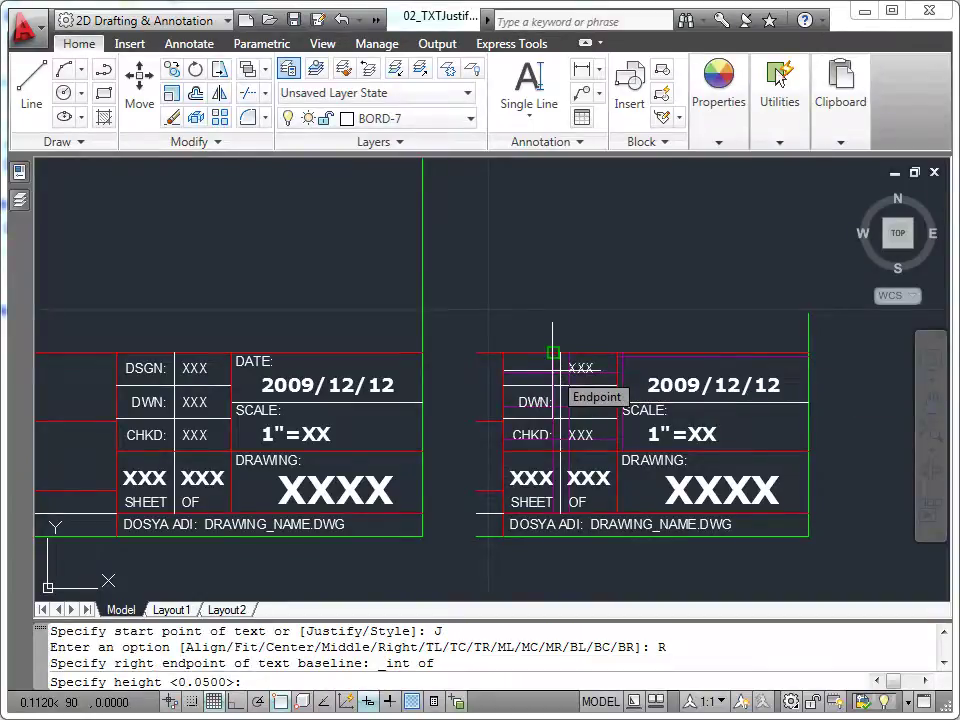
{"action": "key", "text": "Return"}
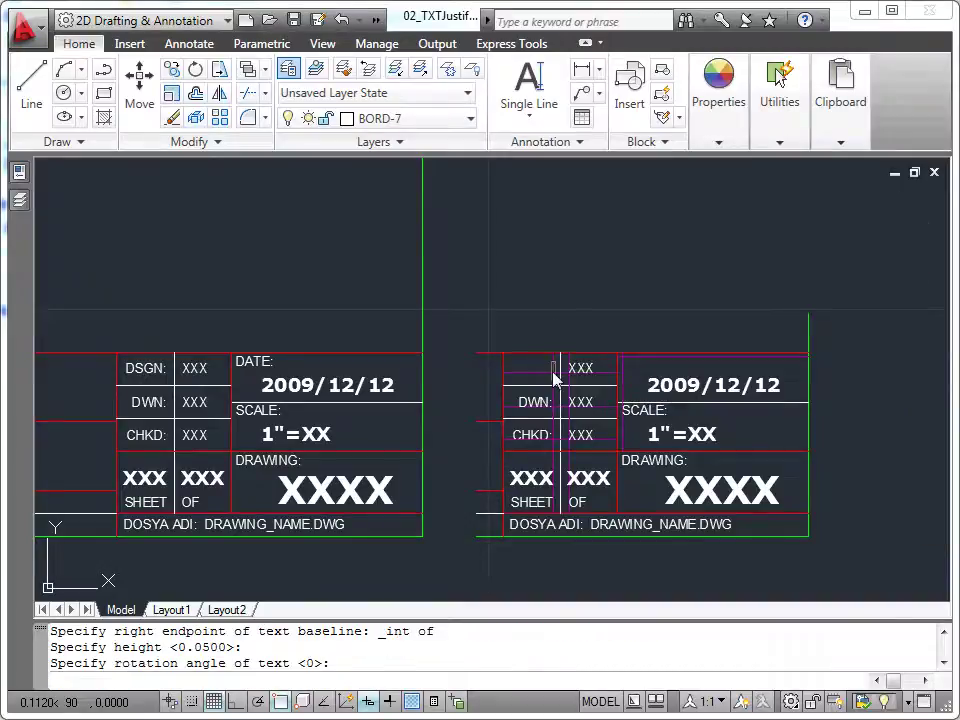
{"action": "type", "text": "DSGN:"}
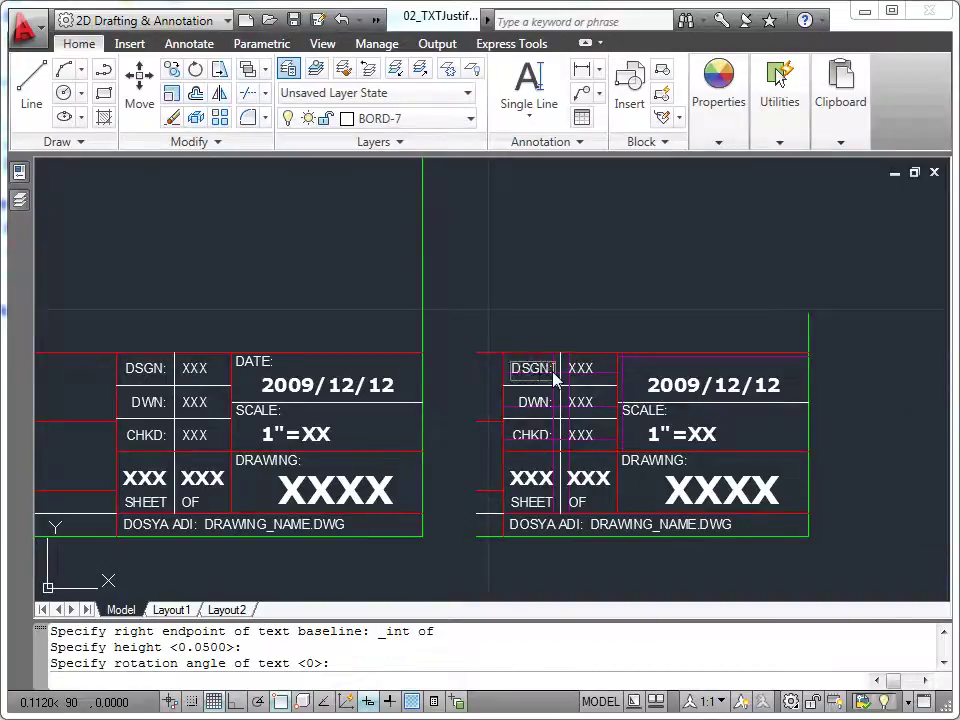
{"action": "key", "text": "Return"}
{"action": "key", "text": "Return"}
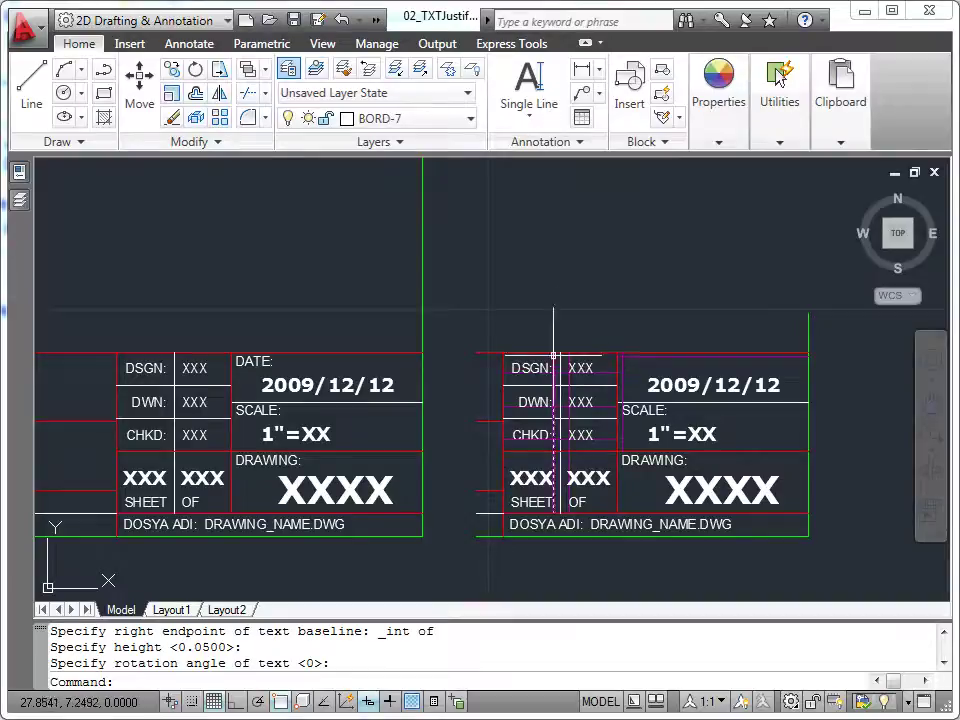
{"action": "left_click", "coordinate": [528, 86]}
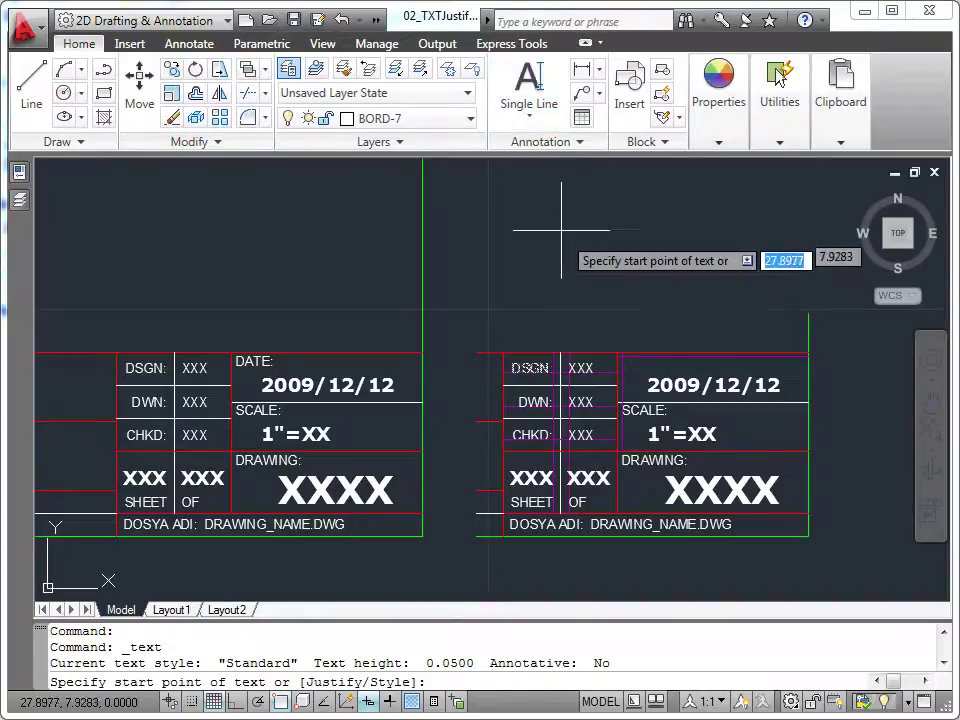
- Set the new single-line text to top-left (TL) justification with Intersection snap
{"action": "right_click", "coordinate": [565, 272]}
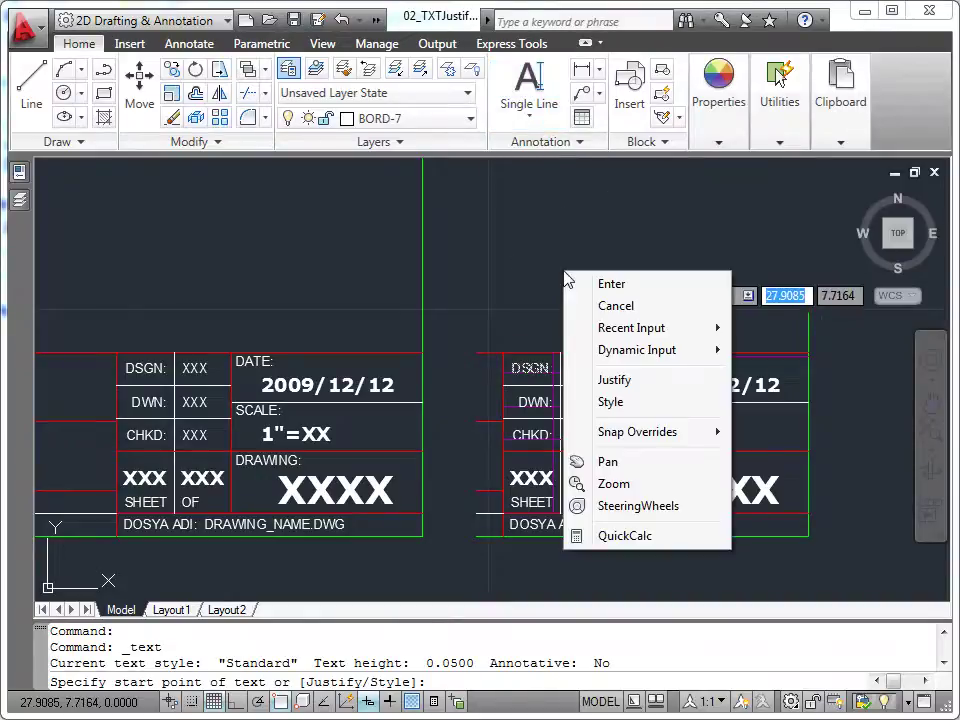
{"action": "left_click", "coordinate": [618, 380]}
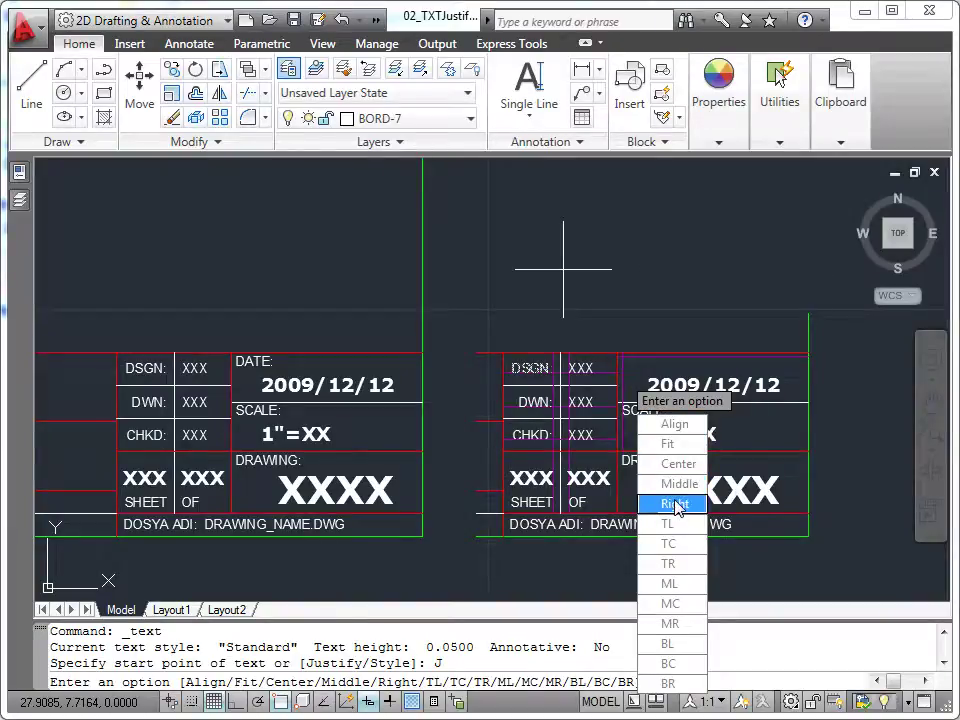
{"action": "left_click", "coordinate": [668, 523]}
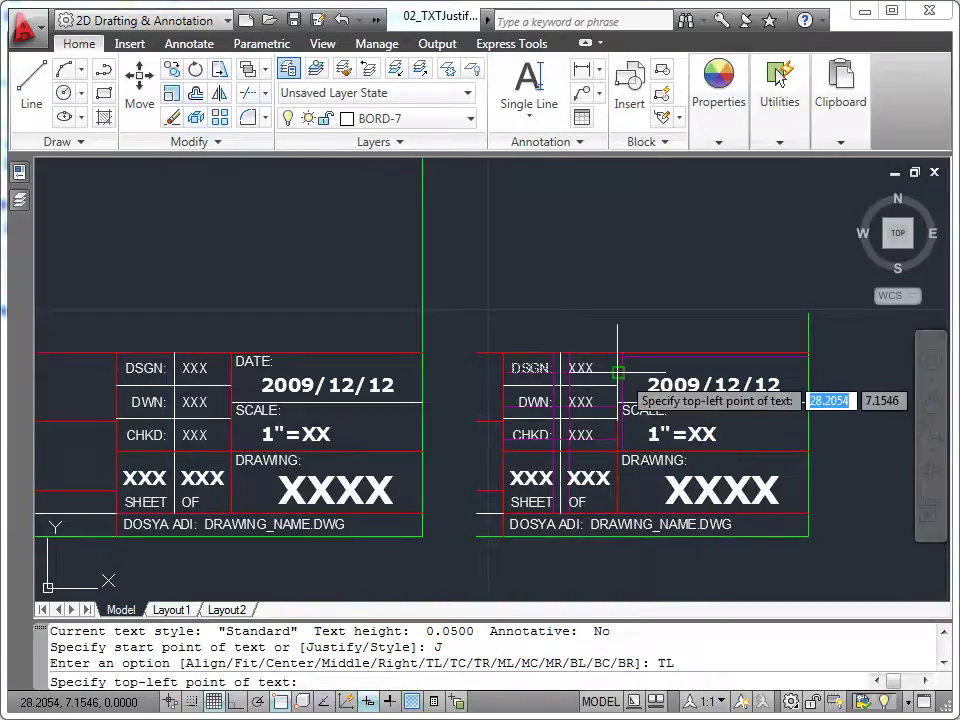
{"action": "right_click", "coordinate": [628, 268], "text": "shift"}
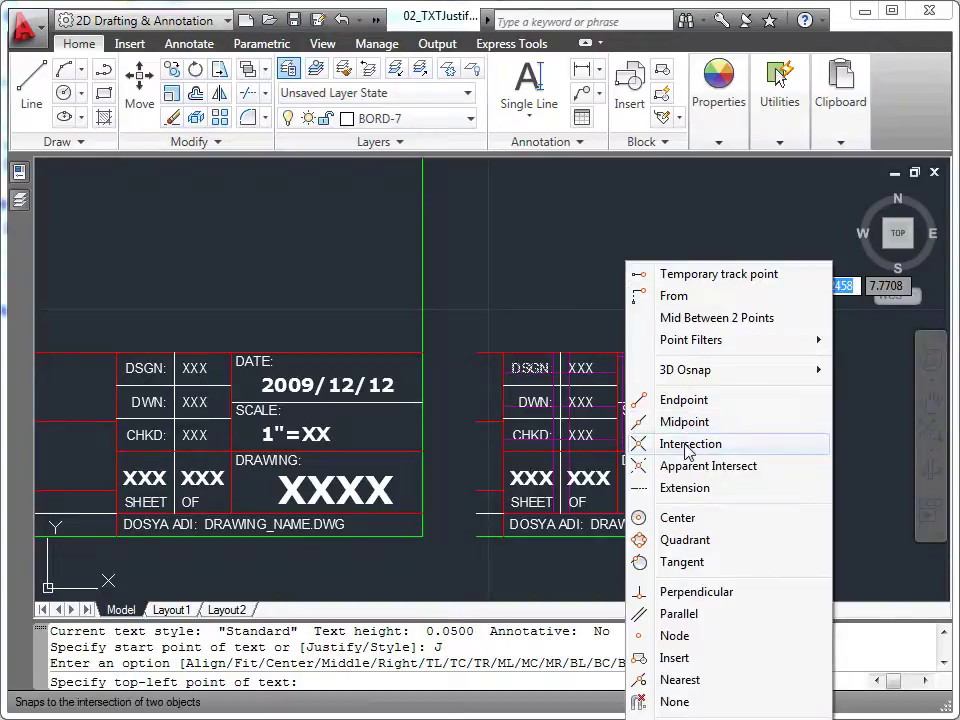
{"action": "left_click", "coordinate": [648, 444]}
- Anchor DATE: at the DATE cell's corner with the default height
{"action": "scroll", "coordinate": [634, 378], "scroll_direction": "up", "scroll_amount": 1}
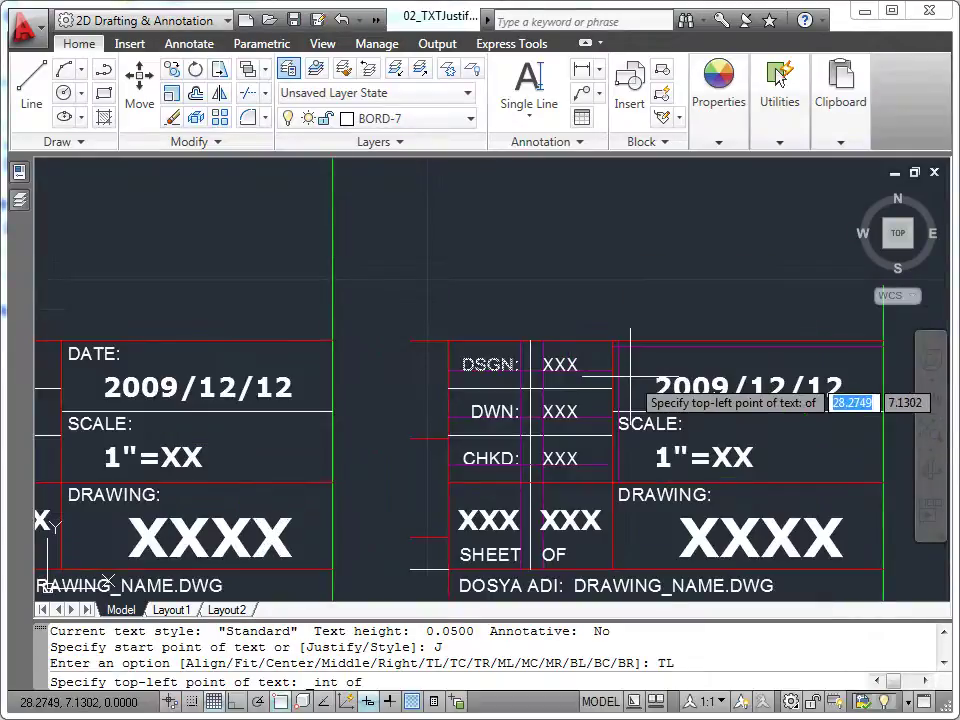
{"action": "scroll", "coordinate": [625, 362], "scroll_direction": "up", "scroll_amount": 1}
{"action": "left_click", "coordinate": [613, 327]}
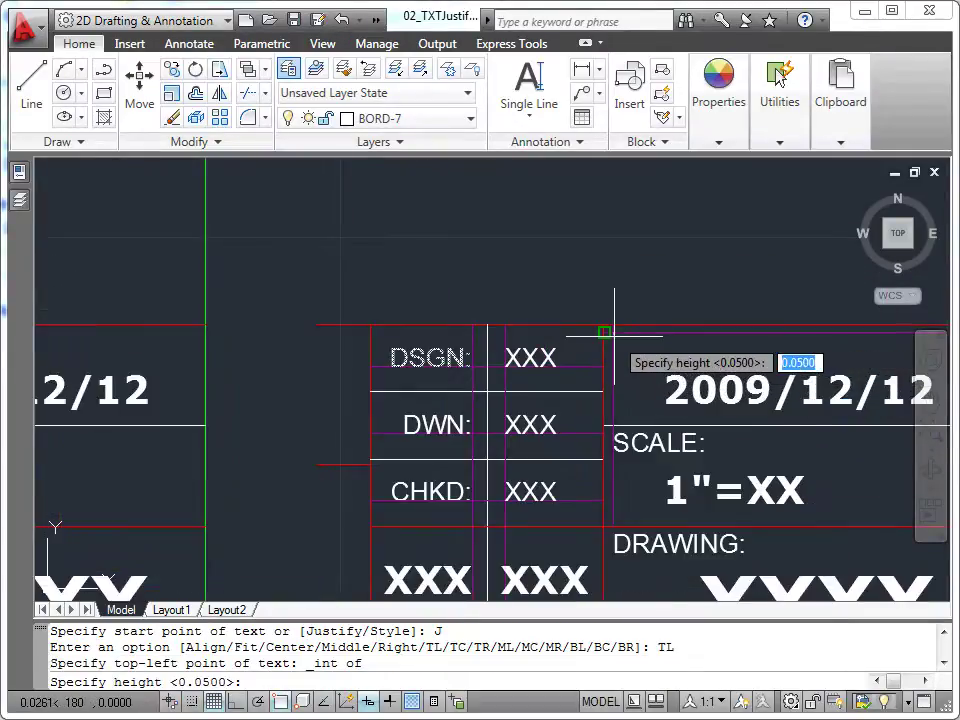
{"action": "key", "text": "Return"}
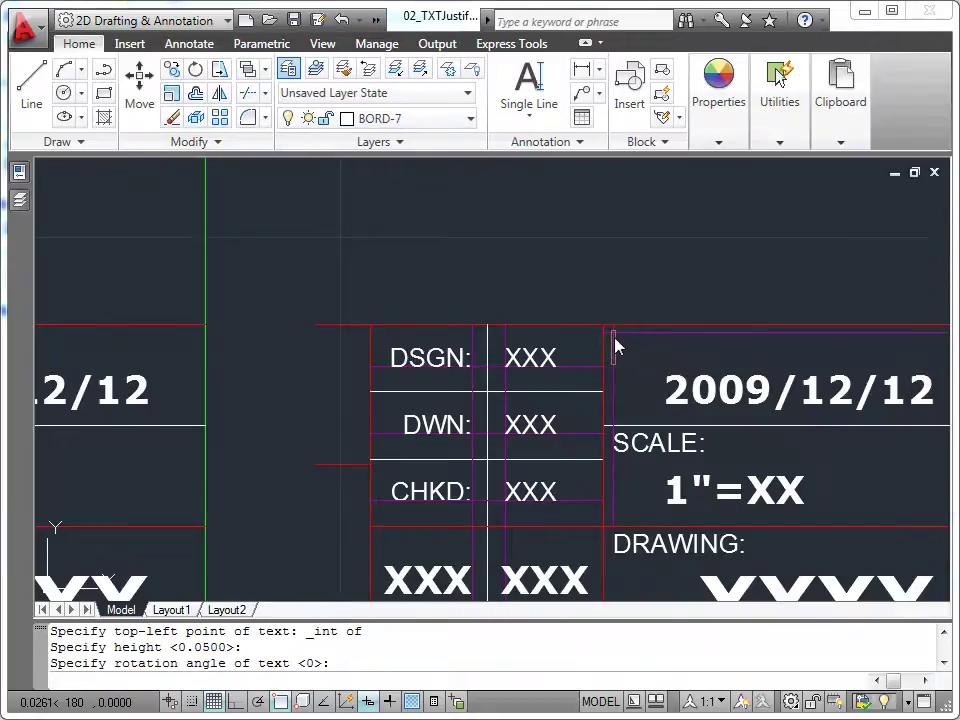
{"action": "type", "text": "DATE:"}
{"action": "key", "text": "Return"}
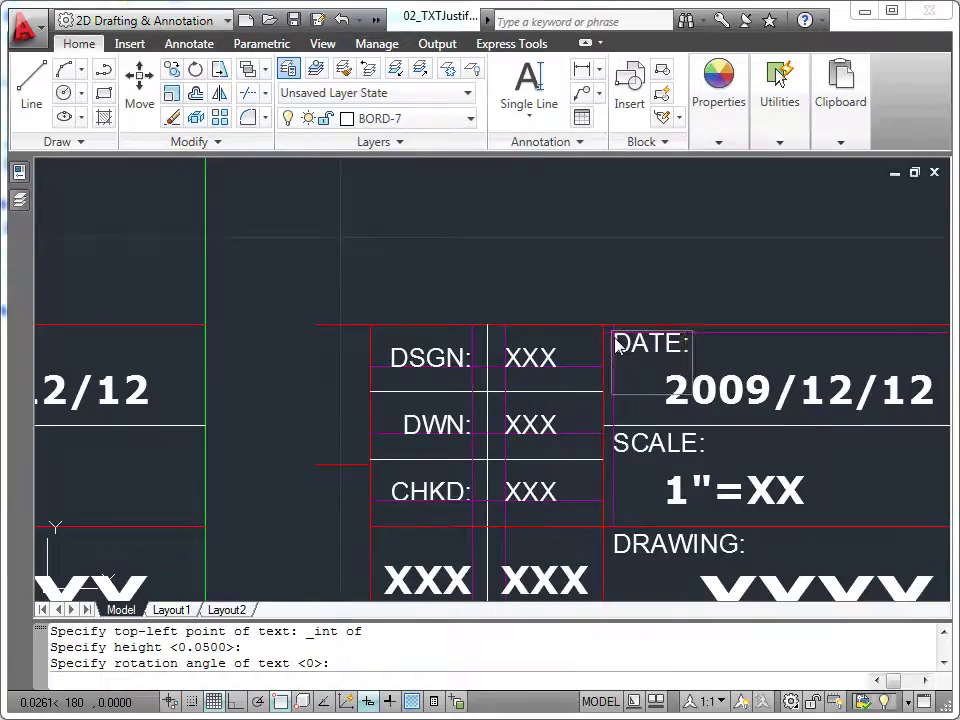
{"action": "key", "text": "Return"}
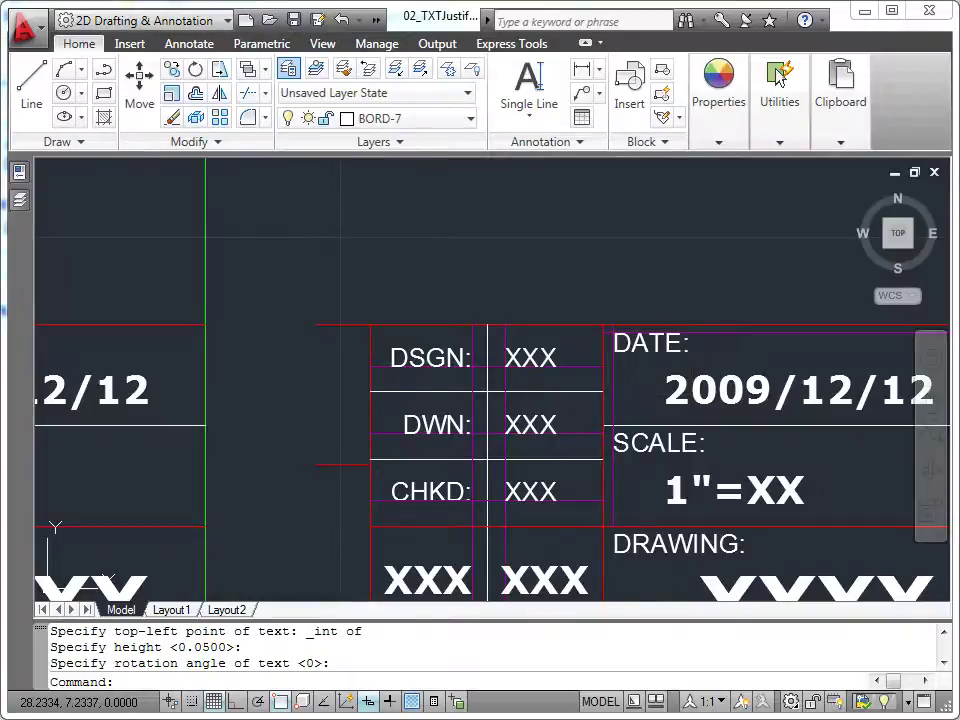
{"action": "scroll", "coordinate": [612, 332], "scroll_direction": "down", "scroll_amount": 4}
- Turn on the circle layer's bulb in the Layers list to reveal the circle
{"action": "middle_click_drag", "start_coordinate": [620, 302], "coordinate": [662, 290]}
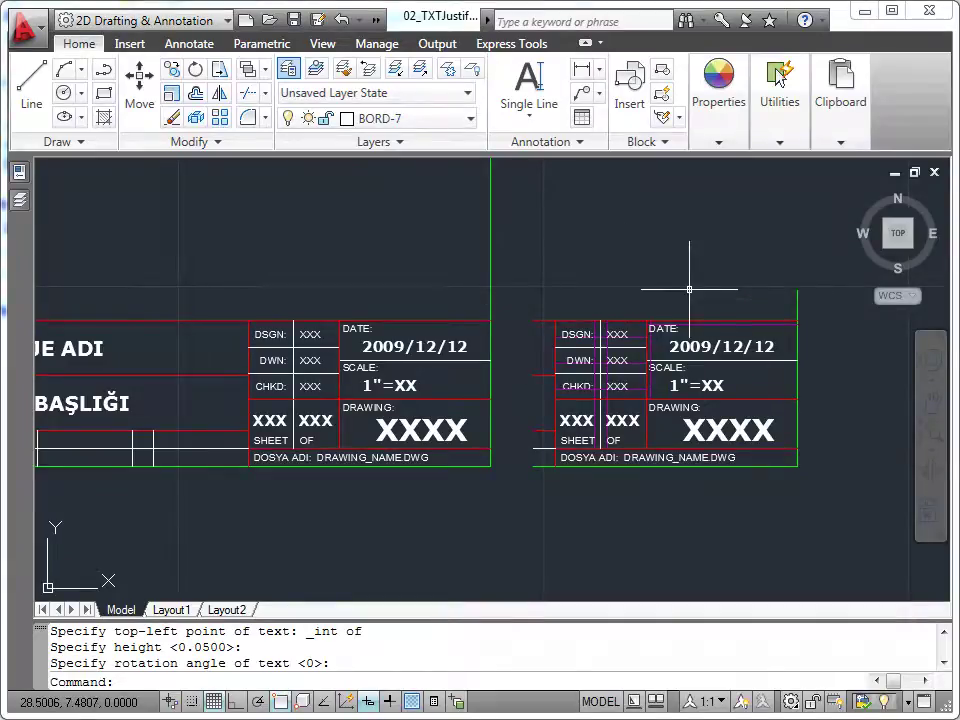
{"action": "scroll", "coordinate": [680, 300], "scroll_direction": "down", "scroll_amount": 3}
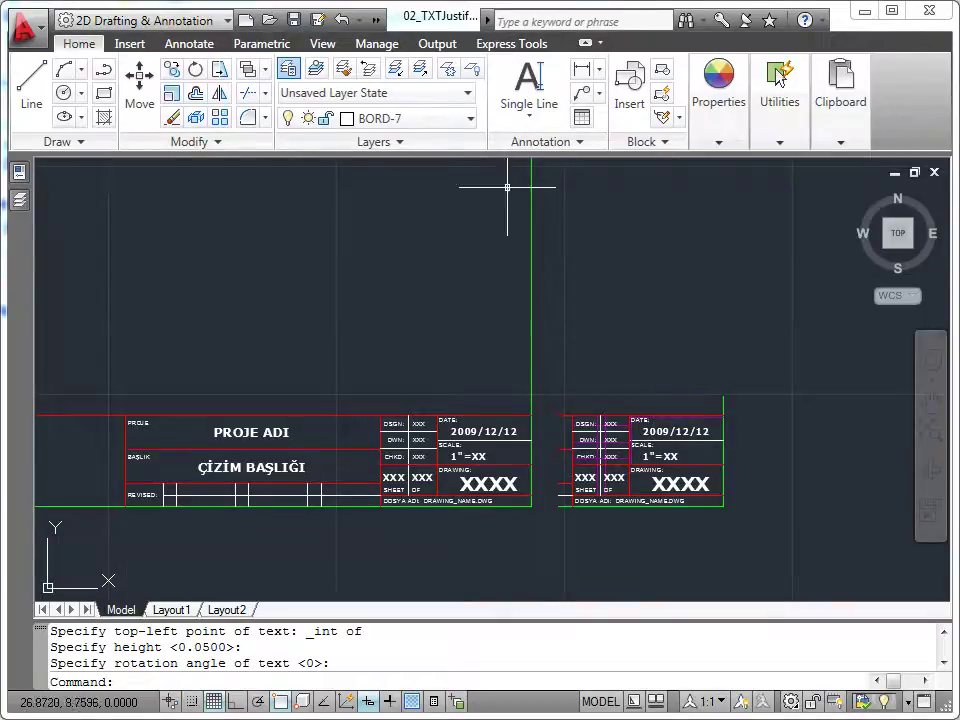
{"action": "left_click", "coordinate": [475, 122]}
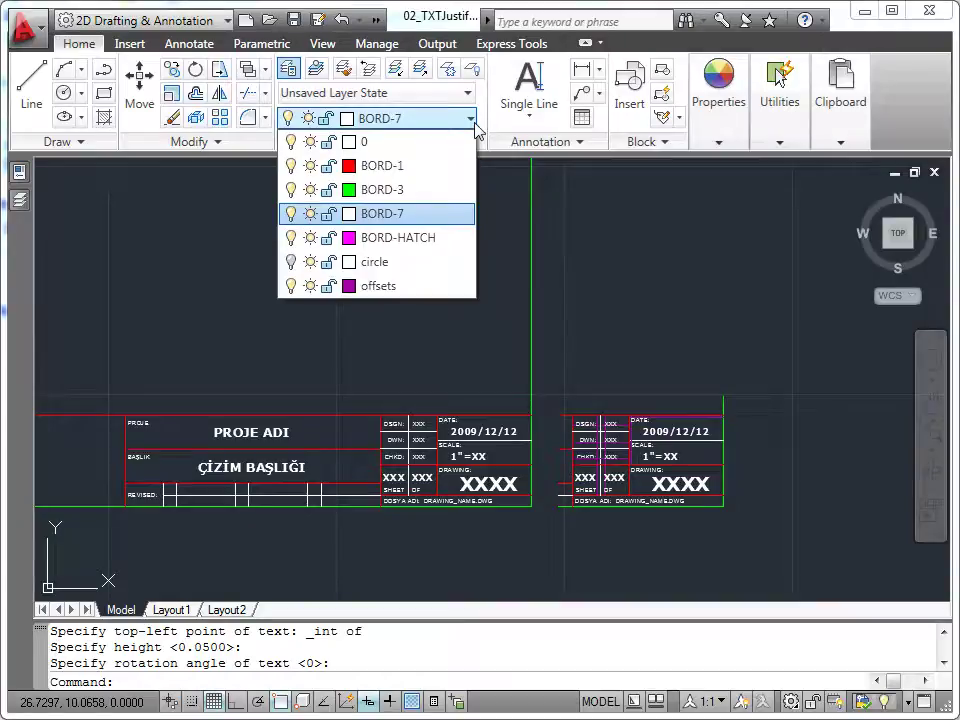
{"action": "left_click", "coordinate": [291, 261]}
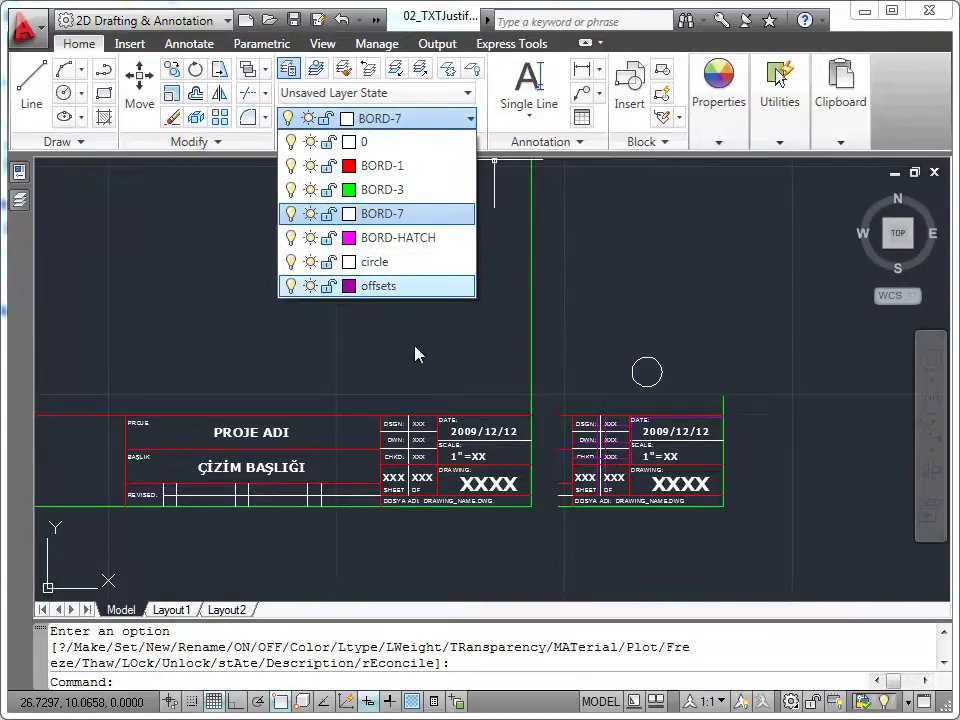
{"action": "left_click", "coordinate": [445, 363]}
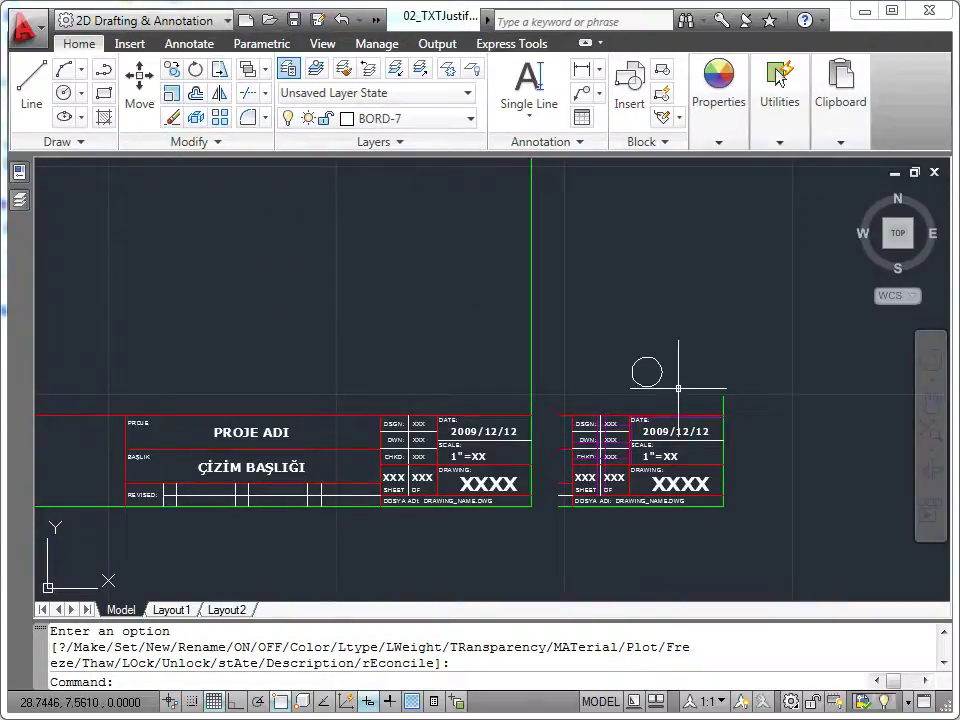
- Start a middle-justified single-line text at the circle's centre
{"action": "left_click", "coordinate": [533, 95]}
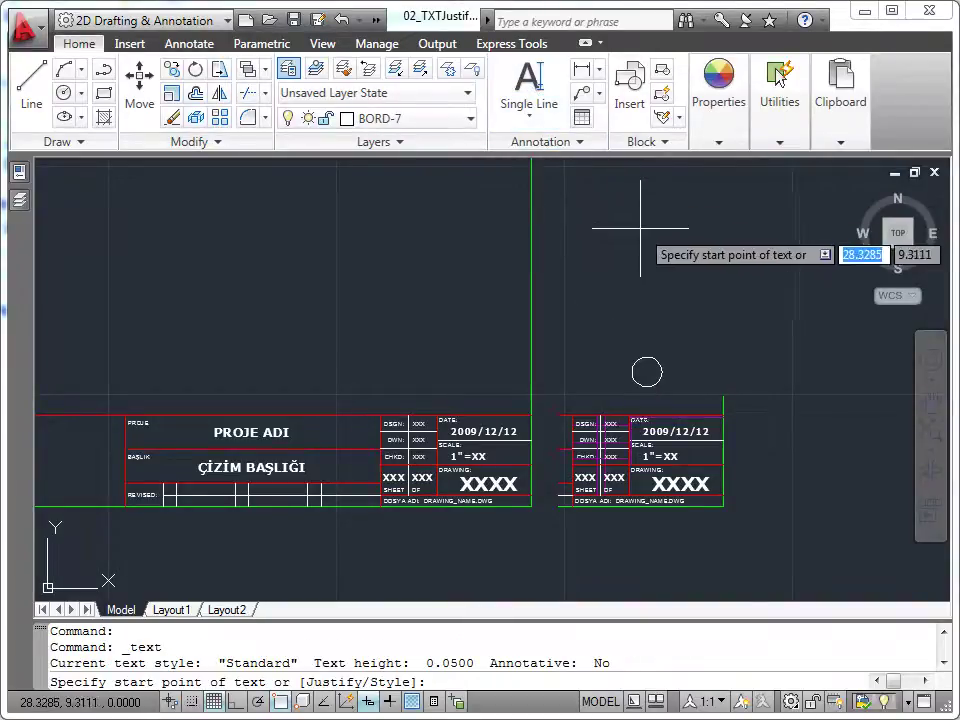
{"action": "right_click", "coordinate": [630, 259]}
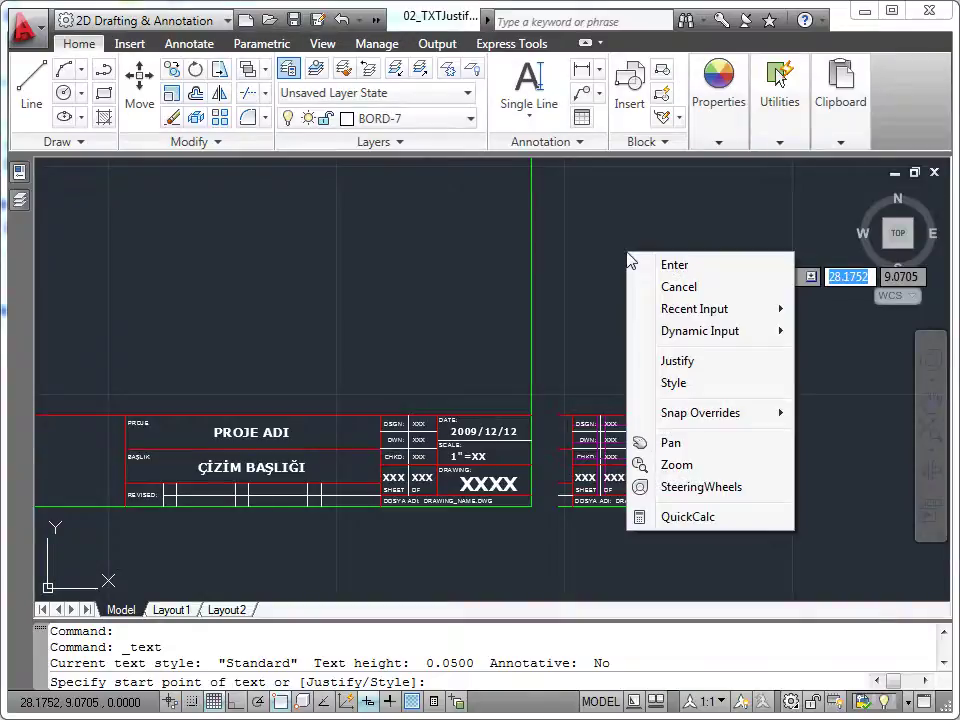
{"action": "left_click", "coordinate": [683, 360]}
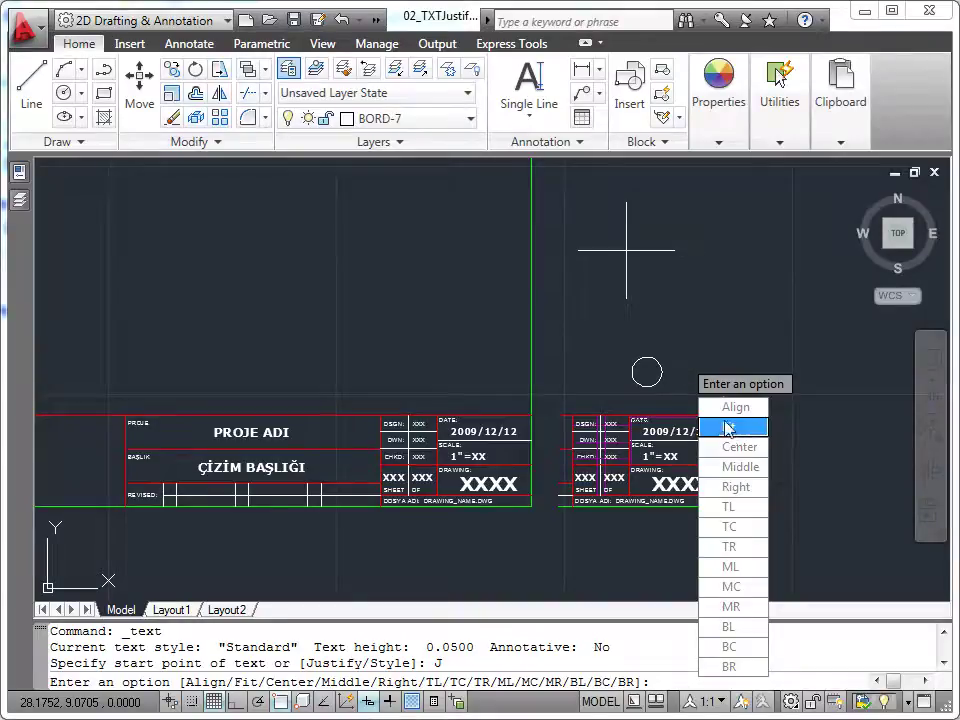
{"action": "left_click", "coordinate": [729, 467]}
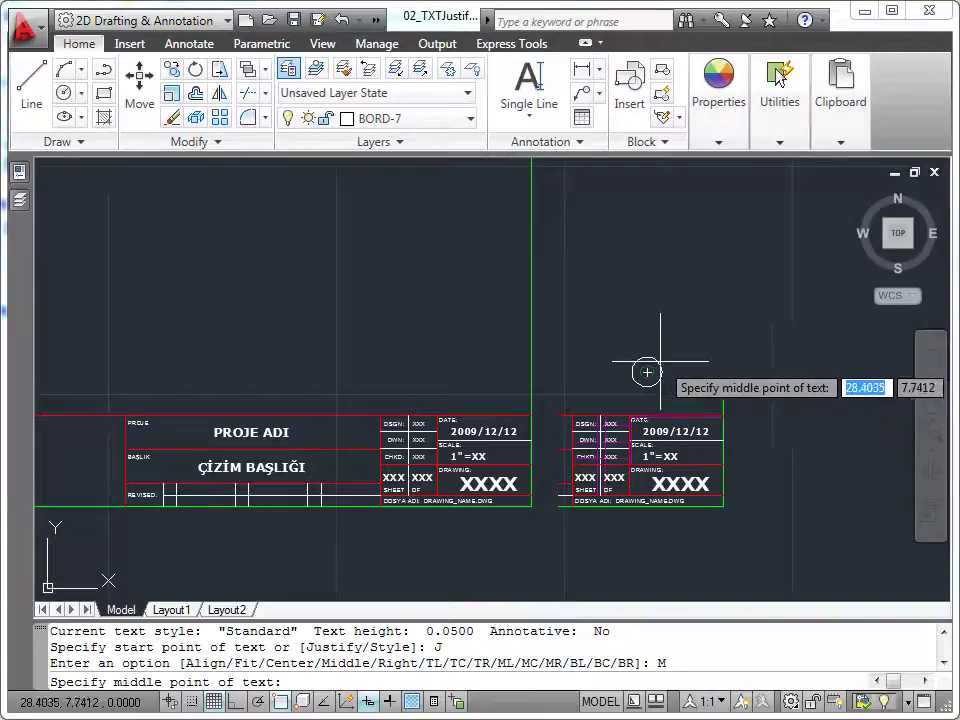
{"action": "left_click", "coordinate": [647, 372]}
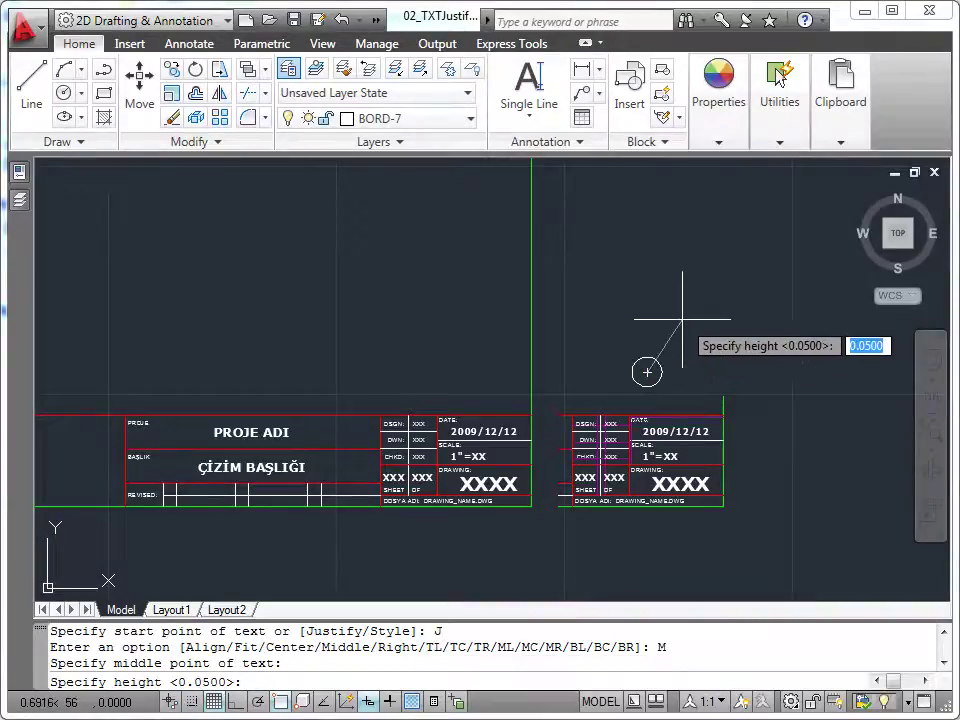
- Set height 0.075 and rotation 0, then type ÇİZGİ
{"action": "type", "text": "0.075"}
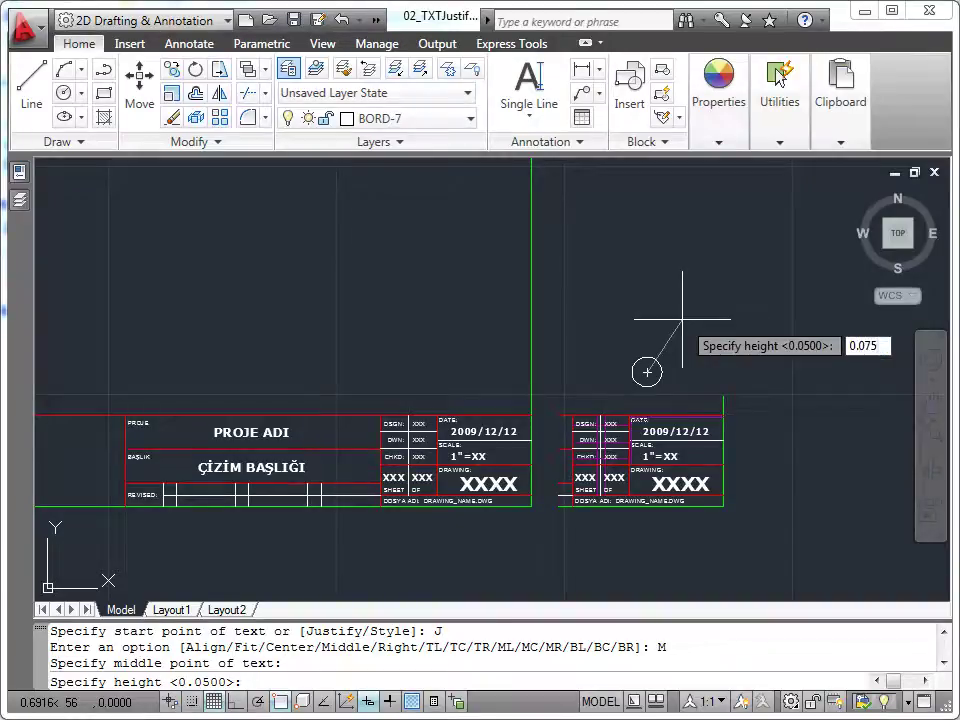
{"action": "key", "text": "Return"}
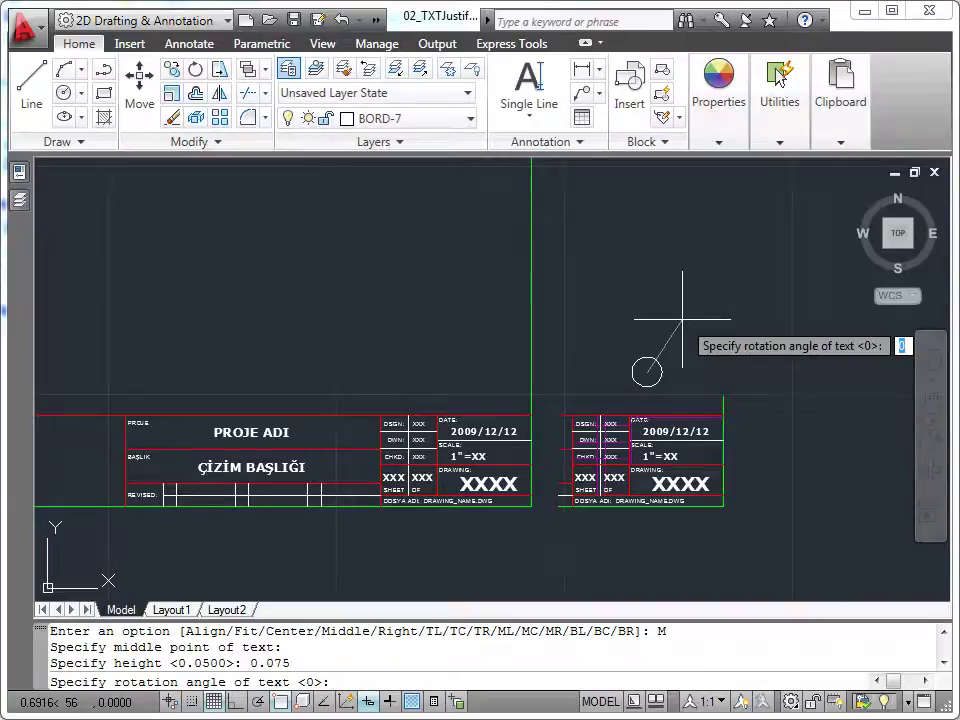
{"action": "key", "text": "Return"}
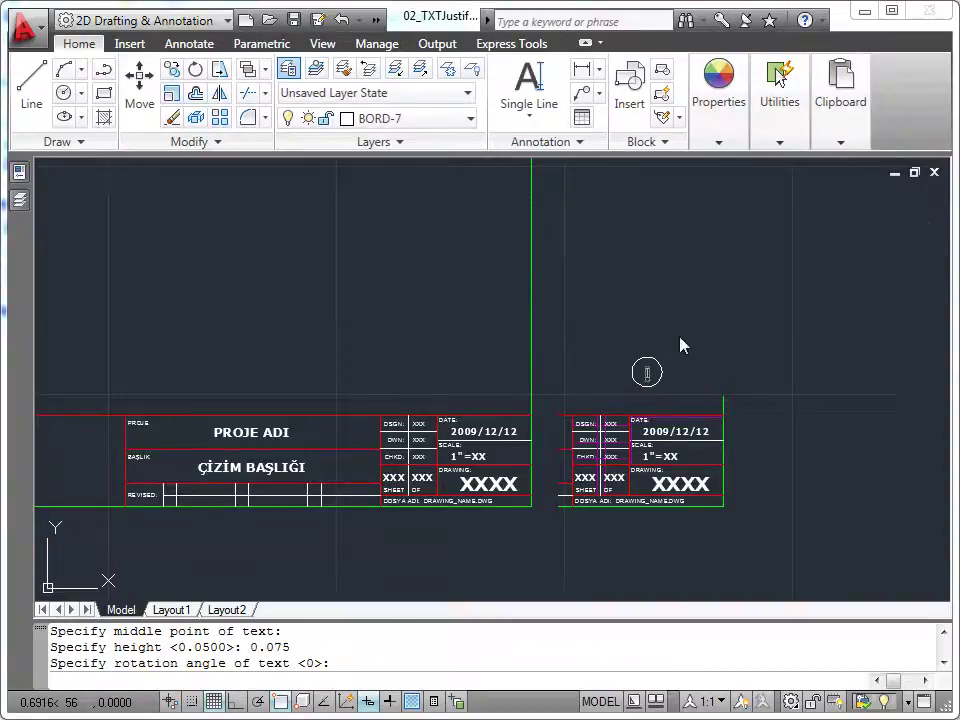
{"action": "scroll", "coordinate": [672, 365], "scroll_direction": "up", "scroll_amount": 2}
{"action": "scroll", "coordinate": [675, 377], "scroll_direction": "up", "scroll_amount": 4}
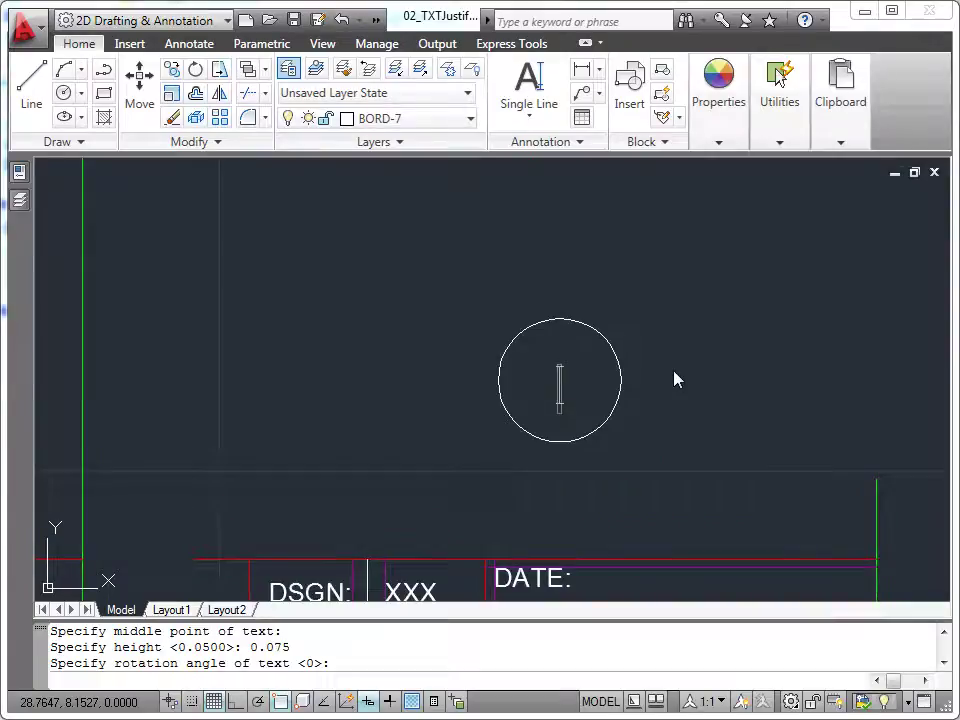
{"action": "type", "text": "ÇİZGİ"}
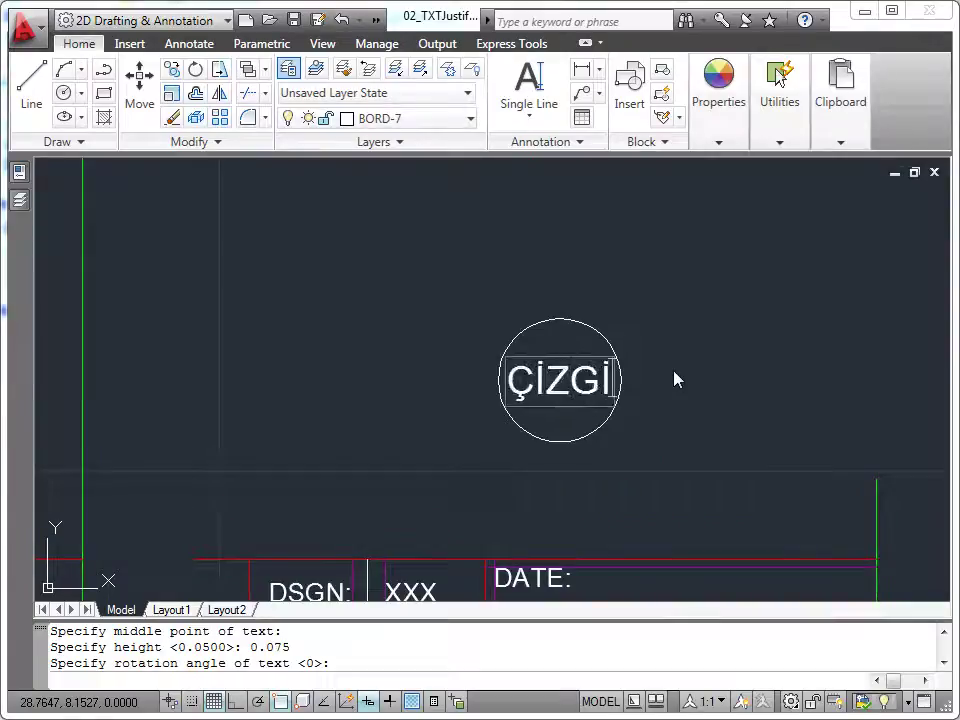